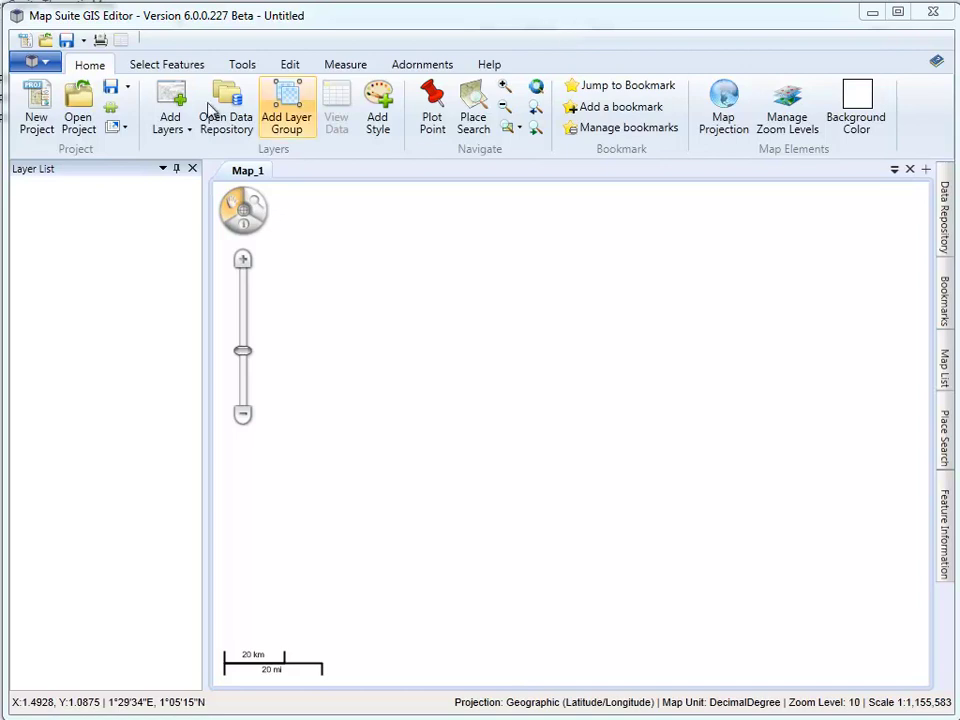
- Start a new project and add Countries.shp from the Data folder, turning off the Style Wizard for new layers and skipping it
click(35, 112)
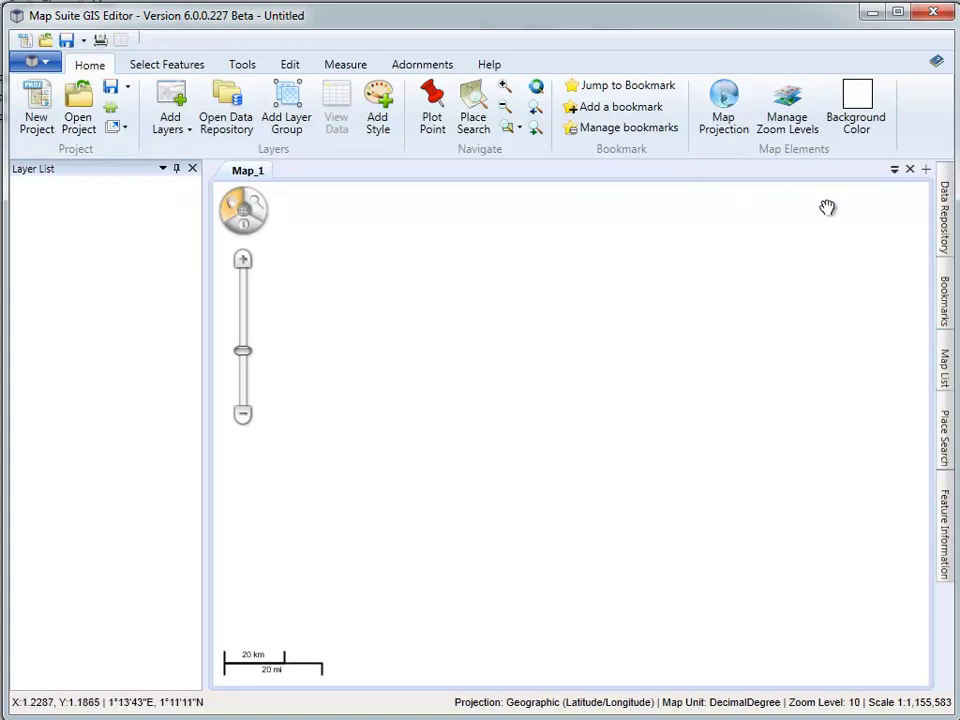
mouse_move(944, 222)
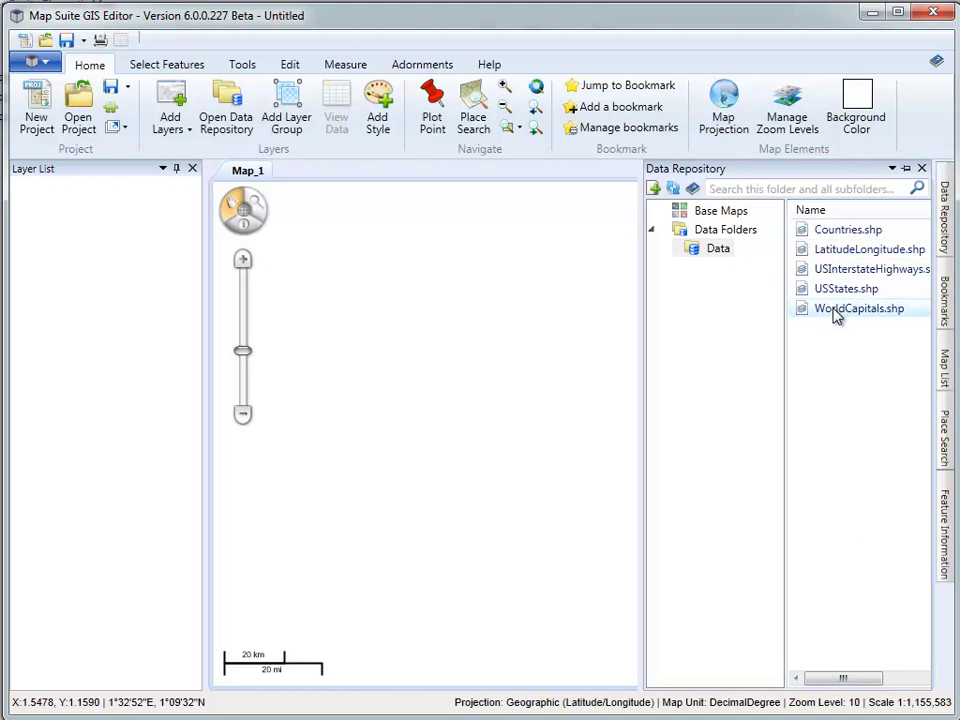
double_click(840, 234)
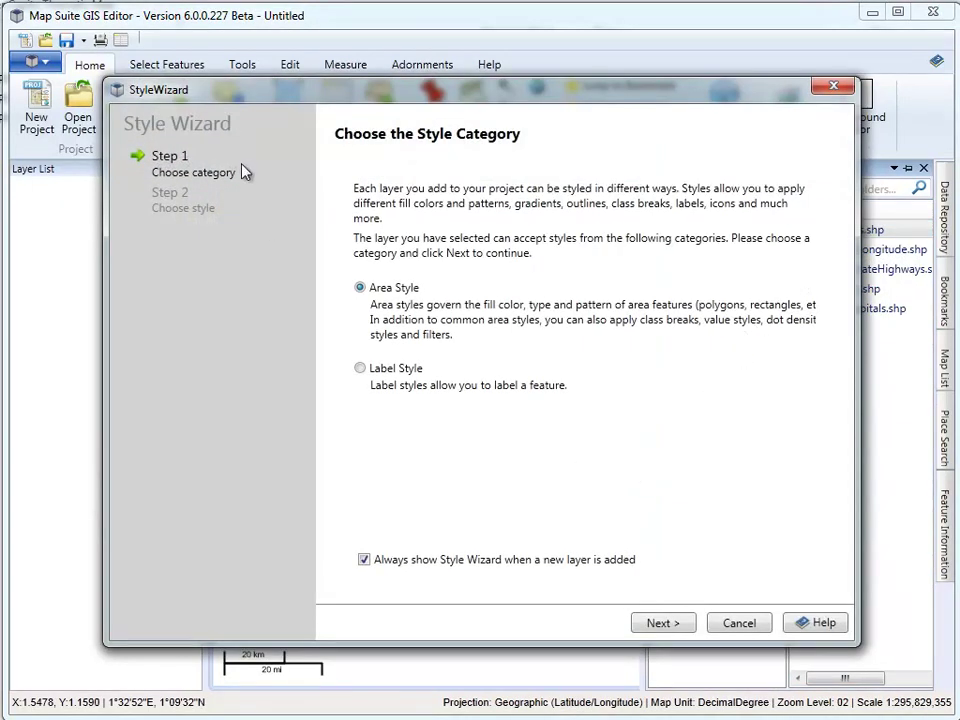
click(364, 561)
click(740, 623)
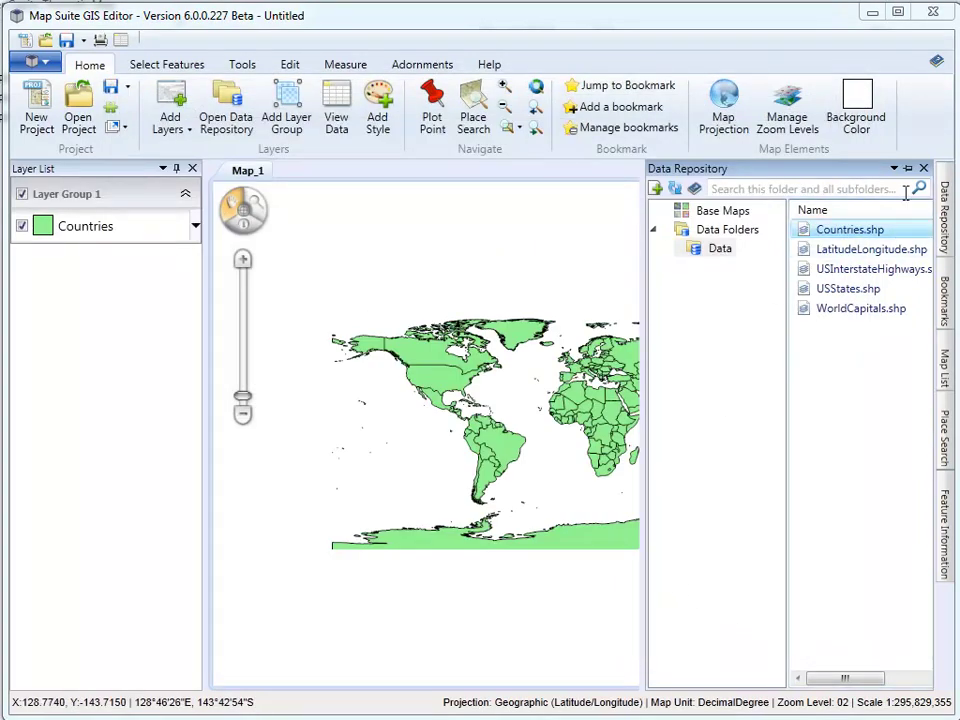
click(908, 169)
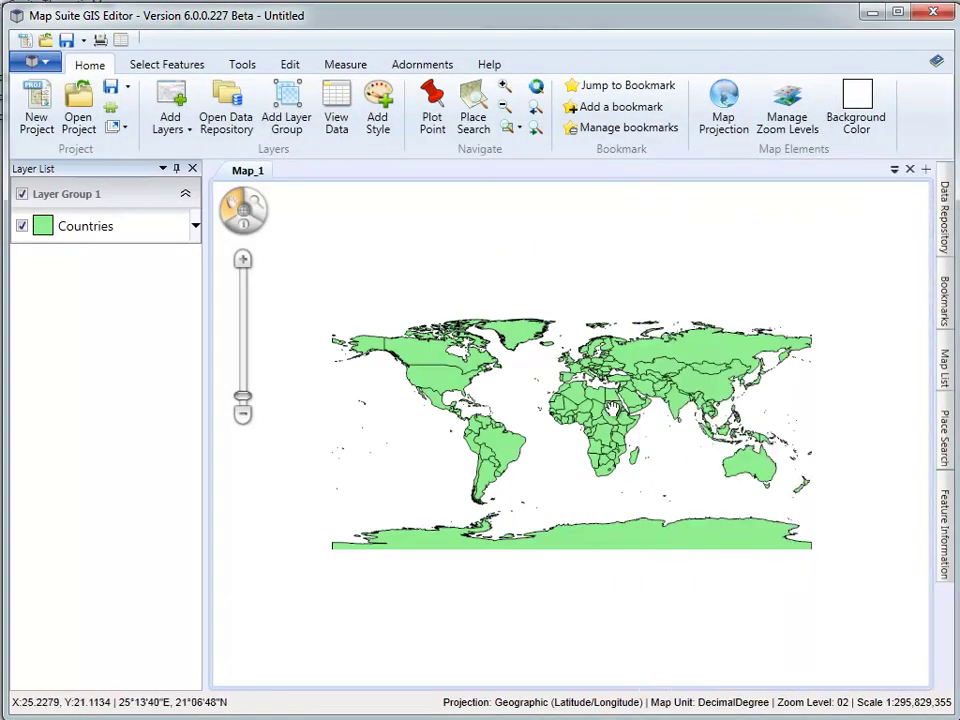
- Replace the Countries layer's default style with the Country area style from the style library
drag(586, 391, 574, 382)
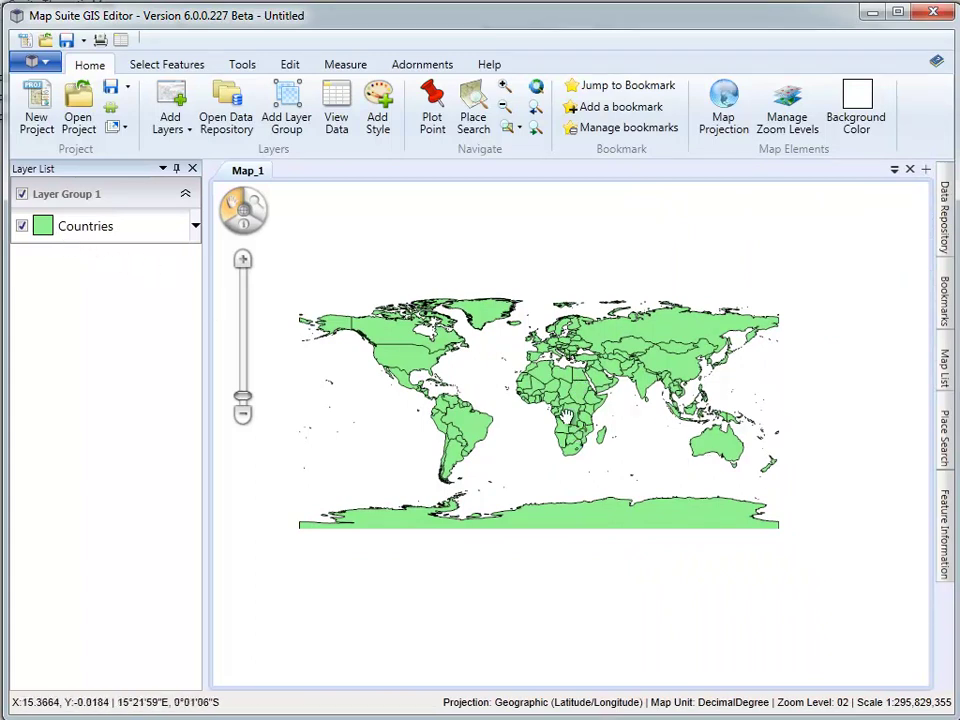
double_click(47, 232)
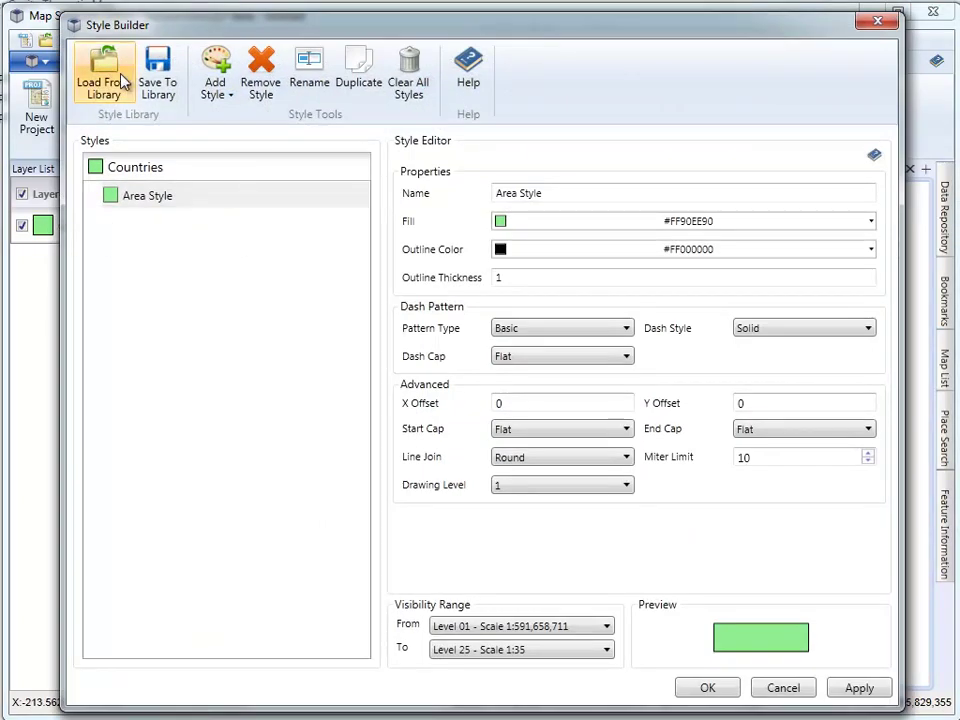
click(104, 76)
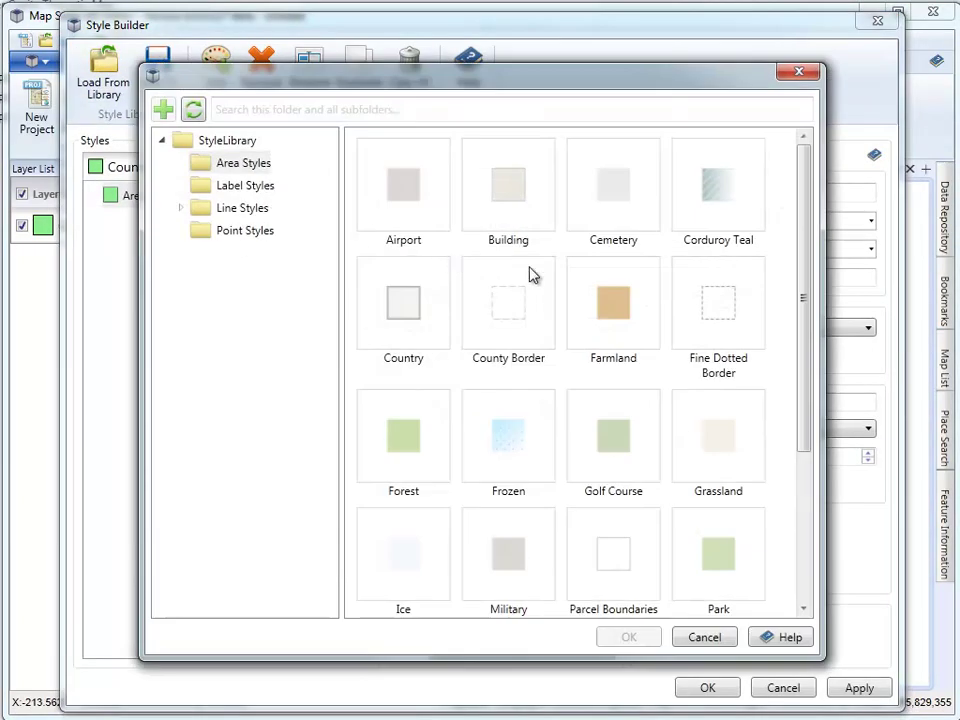
double_click(401, 318)
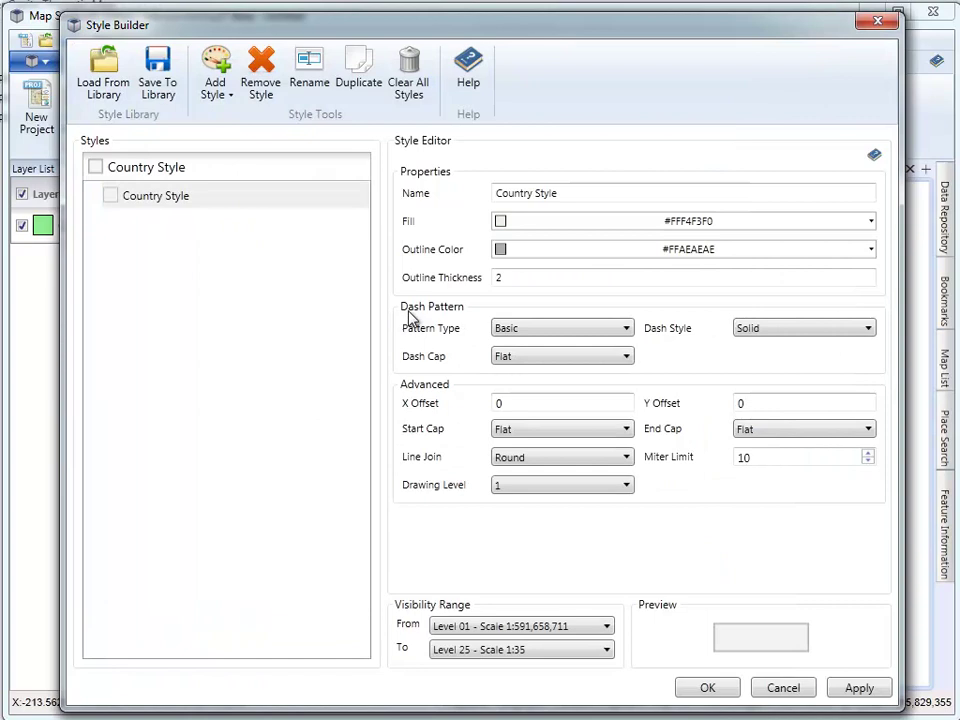
click(707, 689)
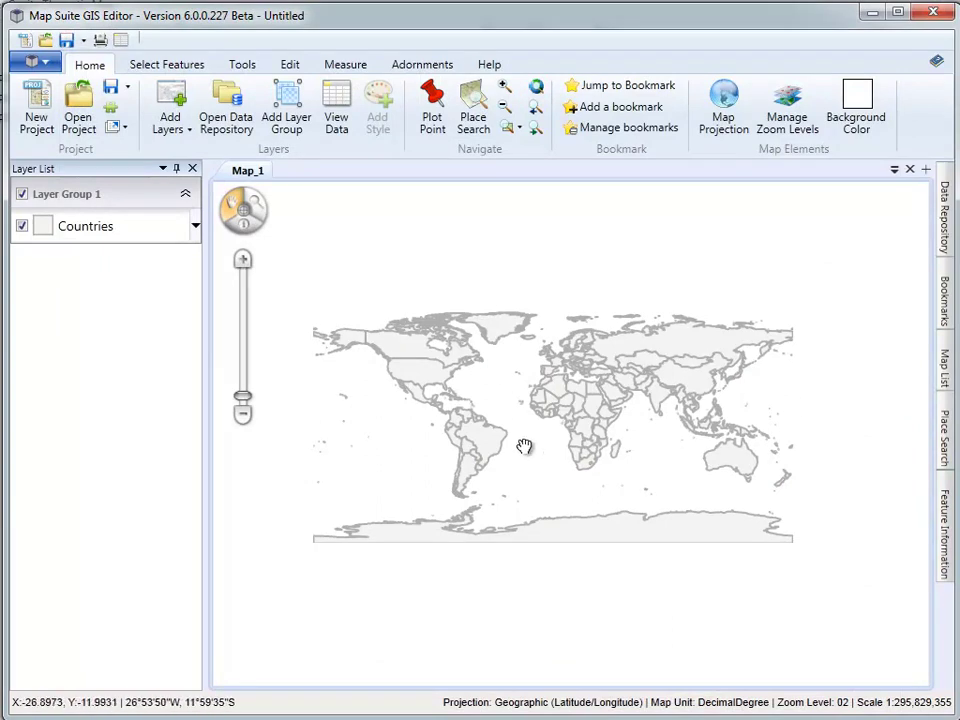
- Examine the Countries layer's attribute table across all its columns, including country codes, names and population, and close it
drag(524, 446, 525, 419)
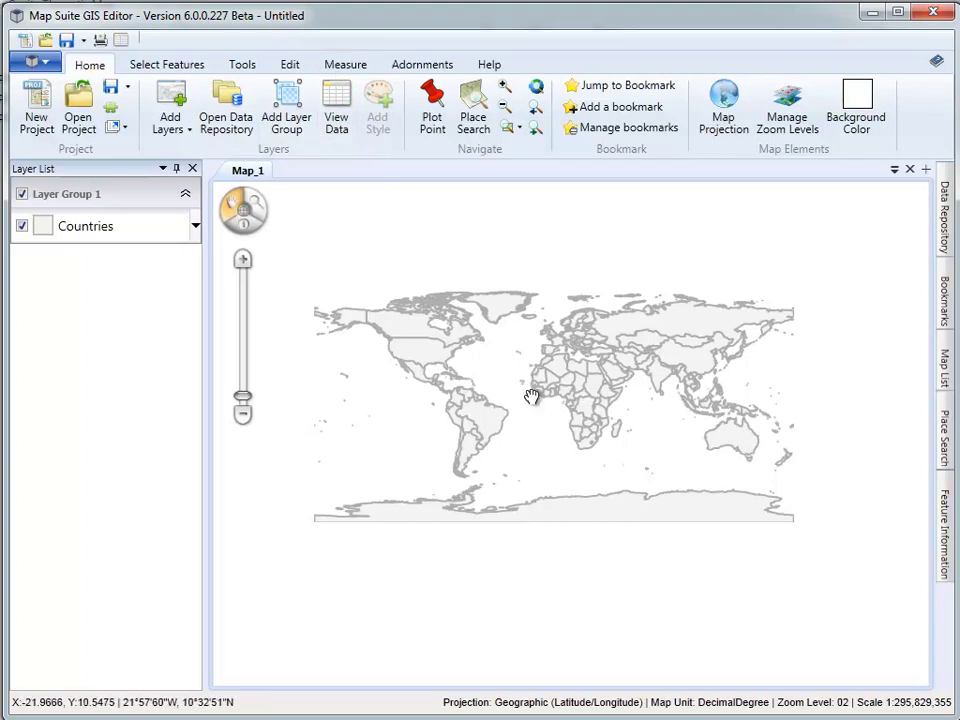
click(335, 118)
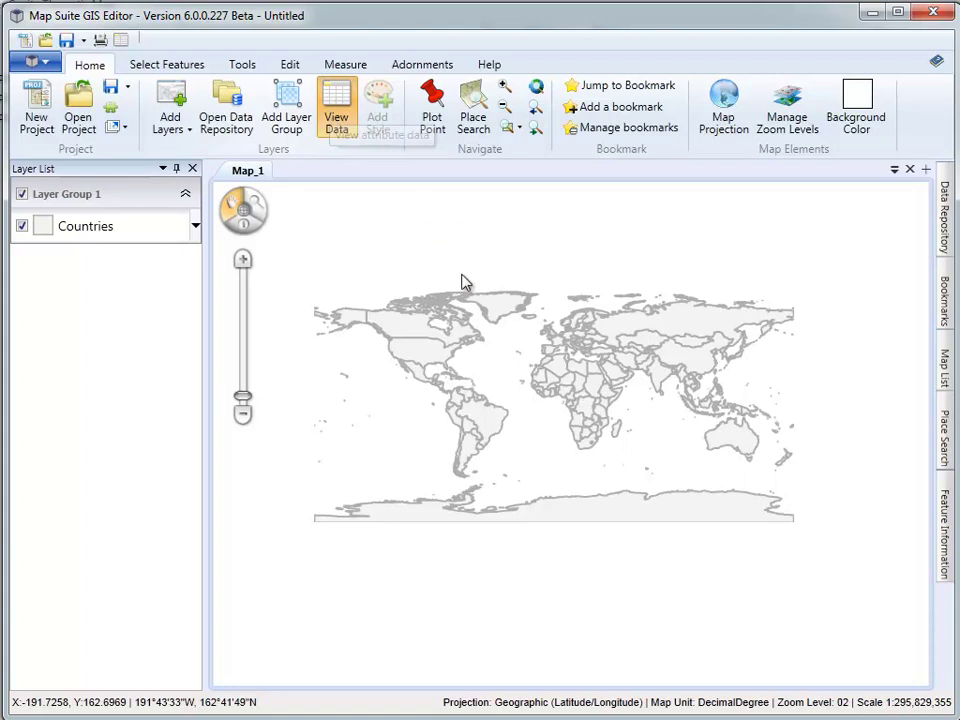
drag(401, 654, 651, 655)
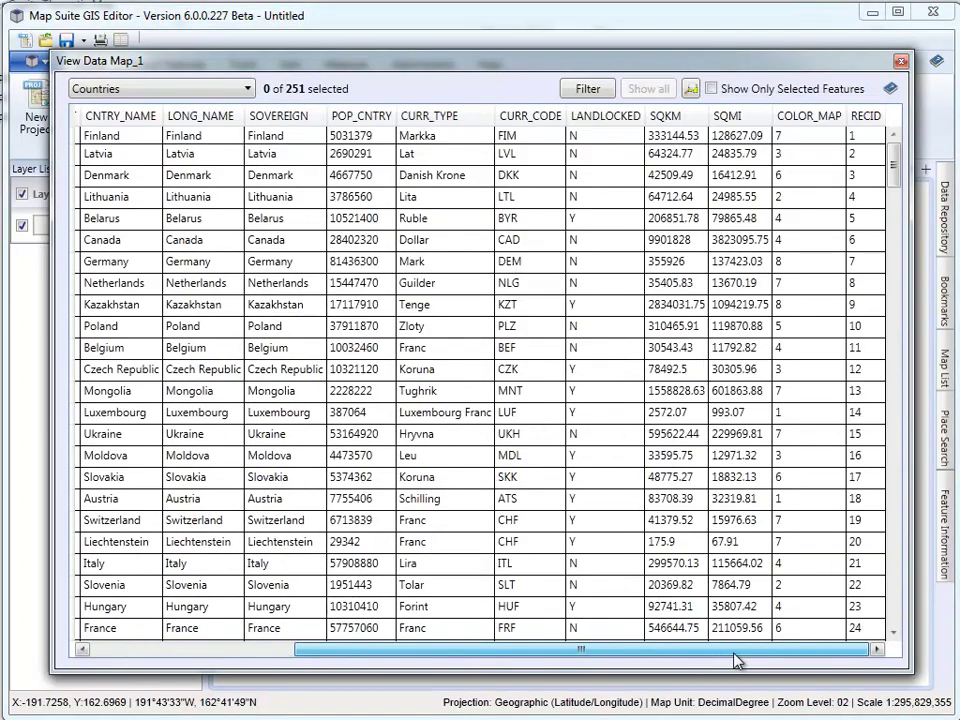
drag(660, 651, 457, 651)
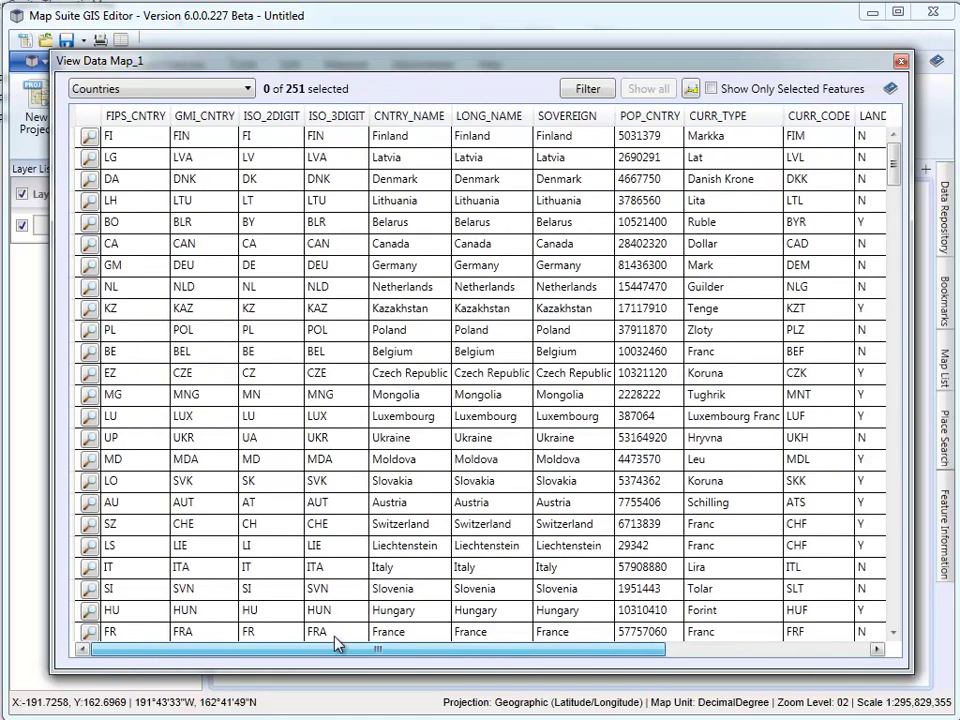
click(900, 62)
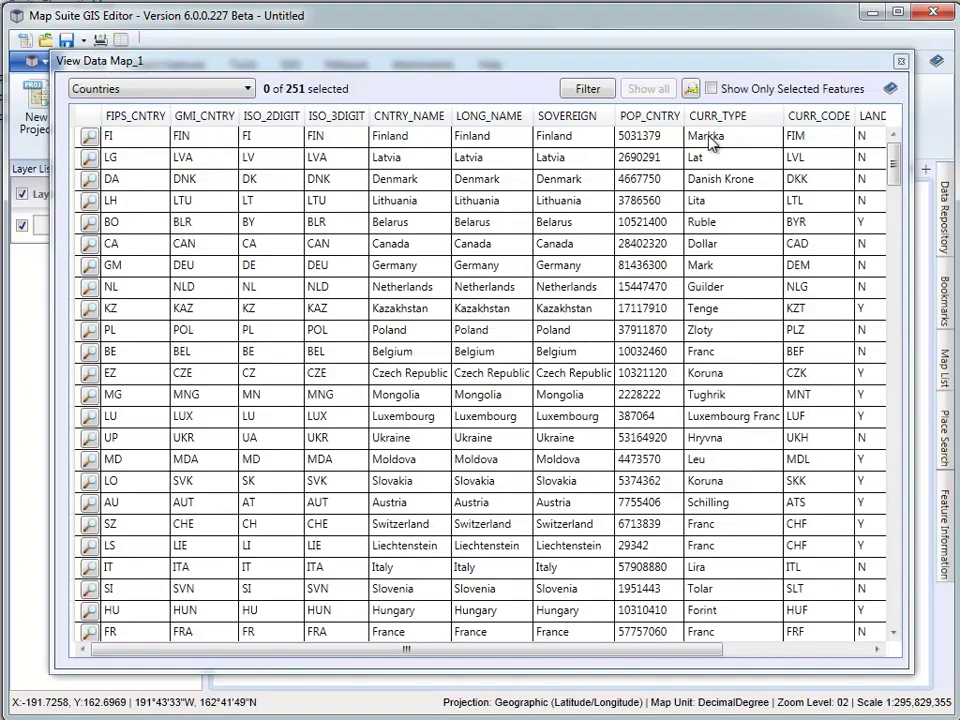
mouse_move(422, 651)
mouse_down()
mouse_move(450, 647)
mouse_move(420, 649)
mouse_up()
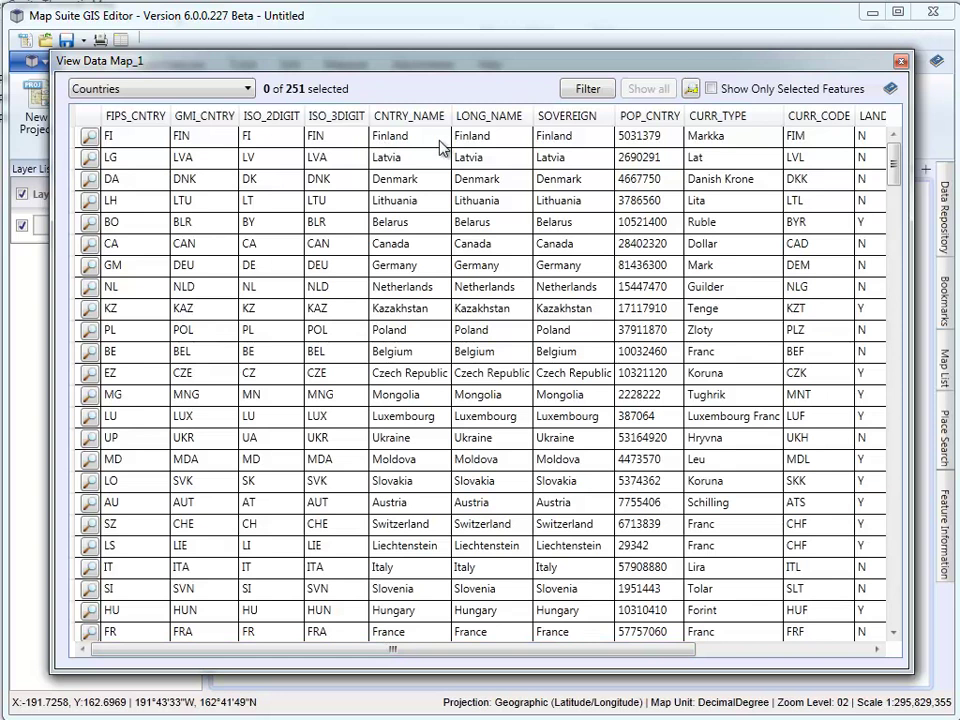
drag(518, 650, 750, 647)
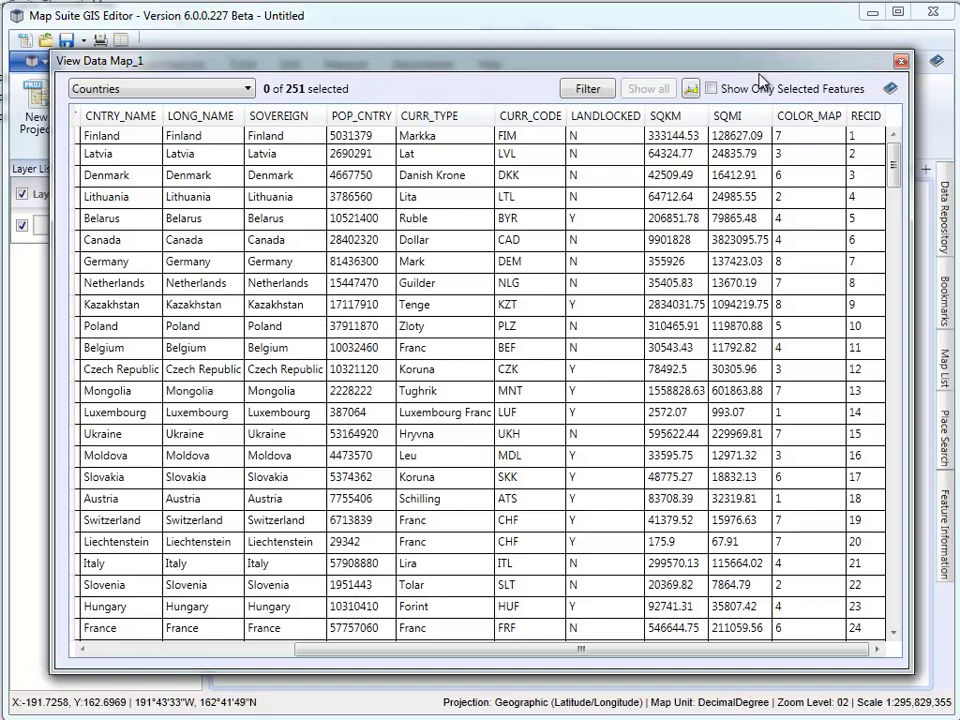
click(900, 61)
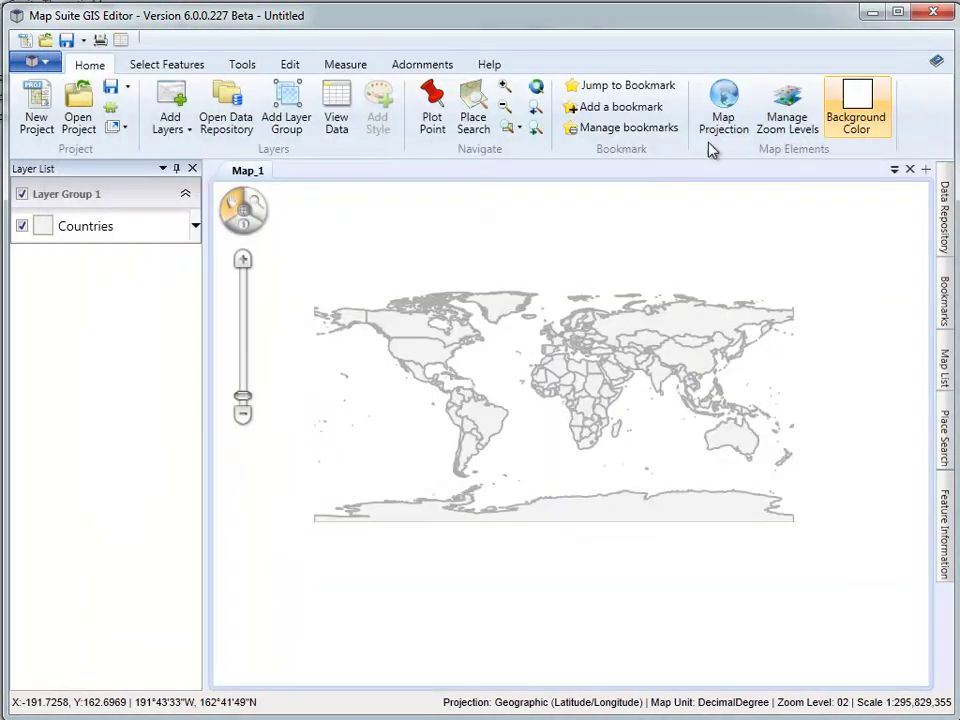
- Switch to the browser and review the World Bank GDP per capita (current US$) page and its country table
key(alt+Tab)
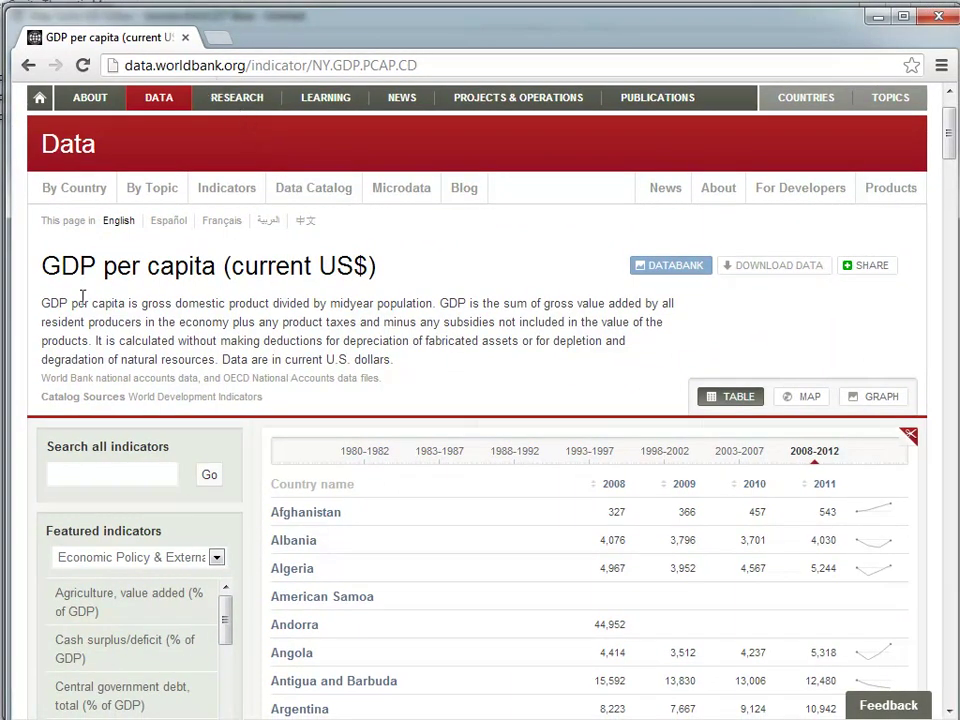
drag(59, 264, 103, 266)
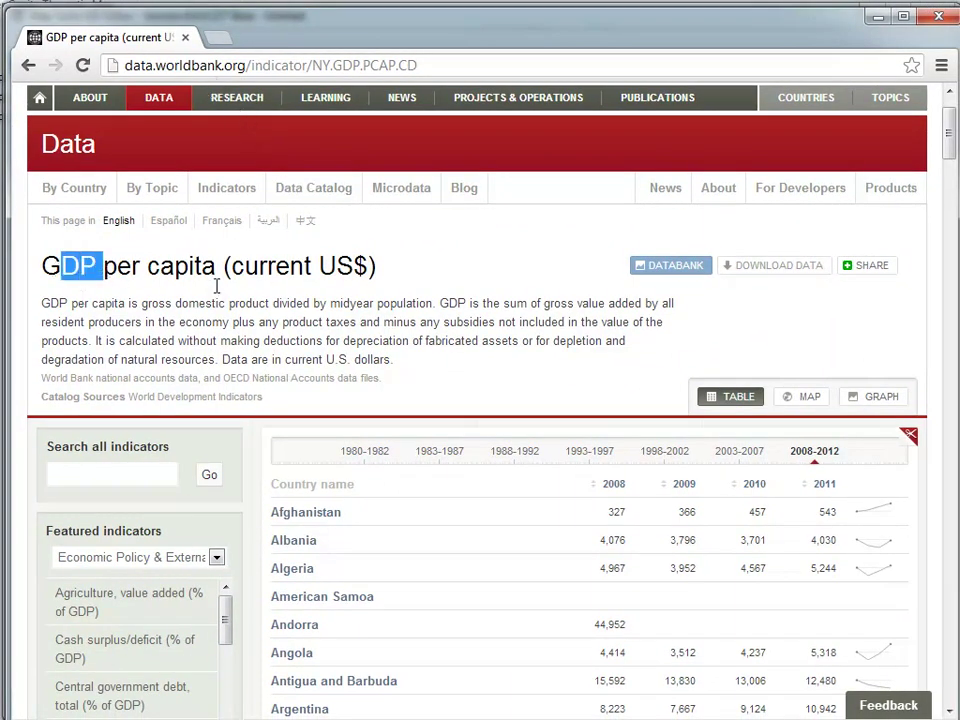
drag(232, 266, 368, 263)
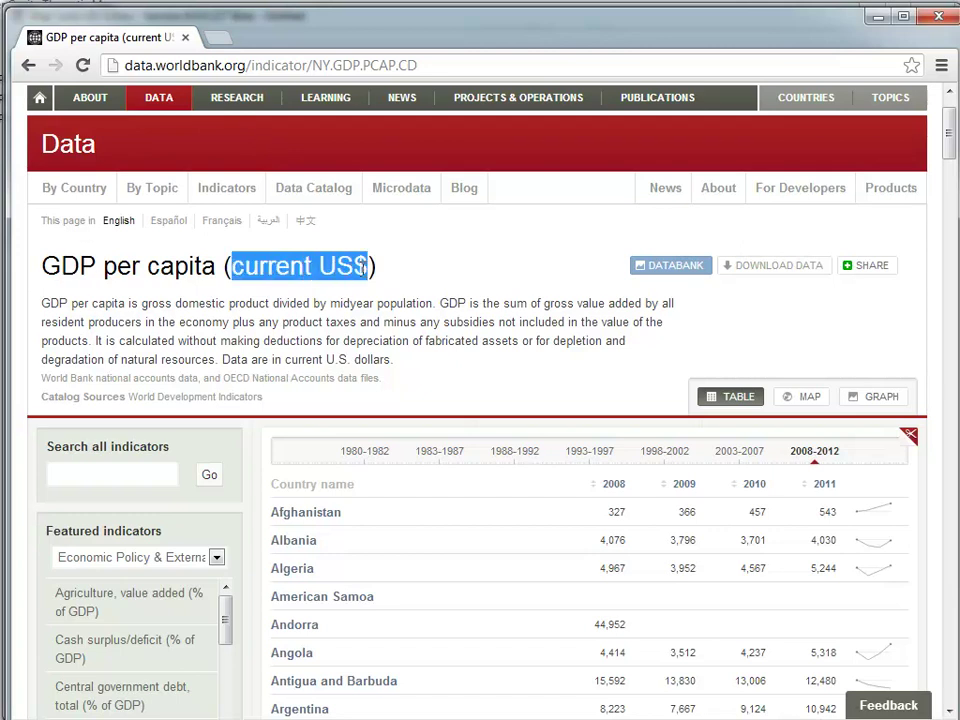
click(556, 335)
scroll(564, 336, down, 2)
scroll(534, 347, down, 5)
scroll(449, 350, down, 3)
scroll(449, 350, up, 10)
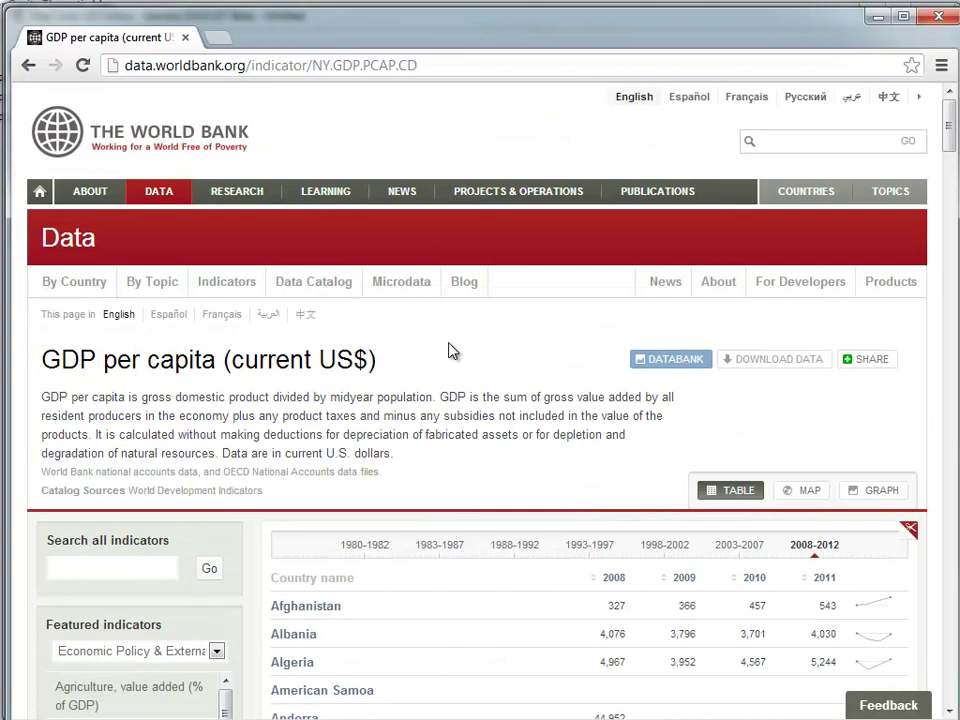
scroll(449, 350, down, 3)
scroll(452, 349, up, 3)
- Download the GDP per capita data as an Excel file, open it in Excel and enable editing
click(752, 367)
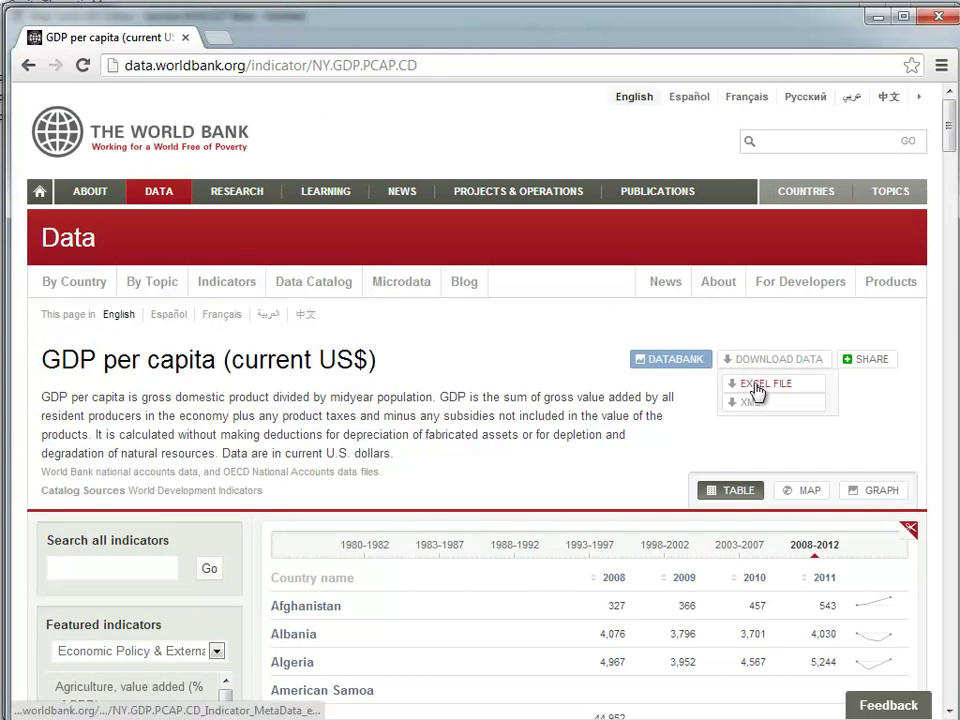
click(738, 386)
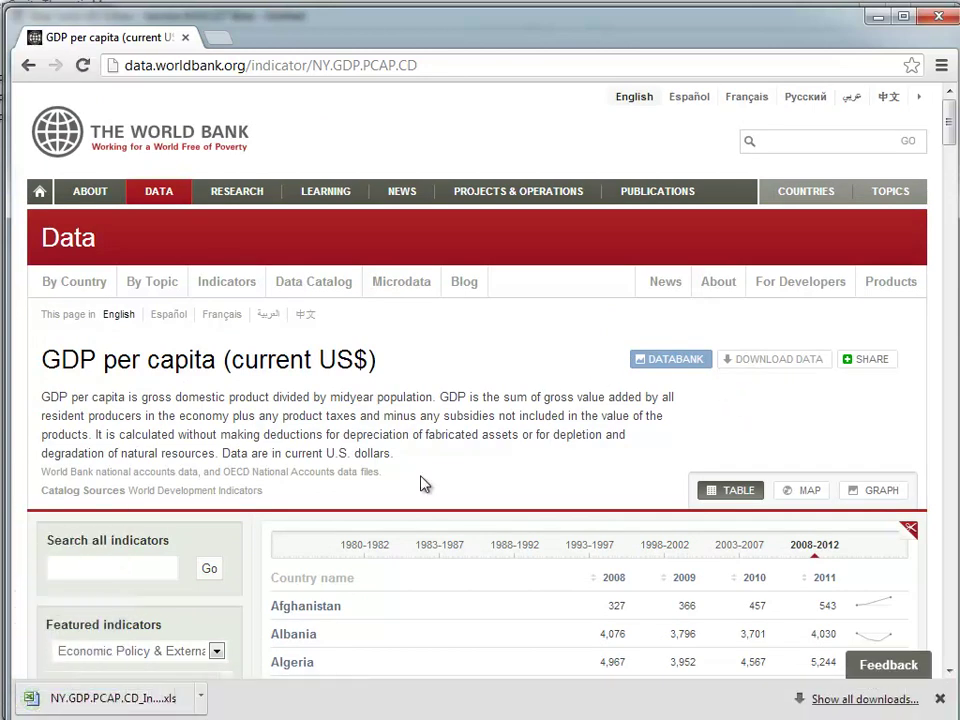
click(108, 700)
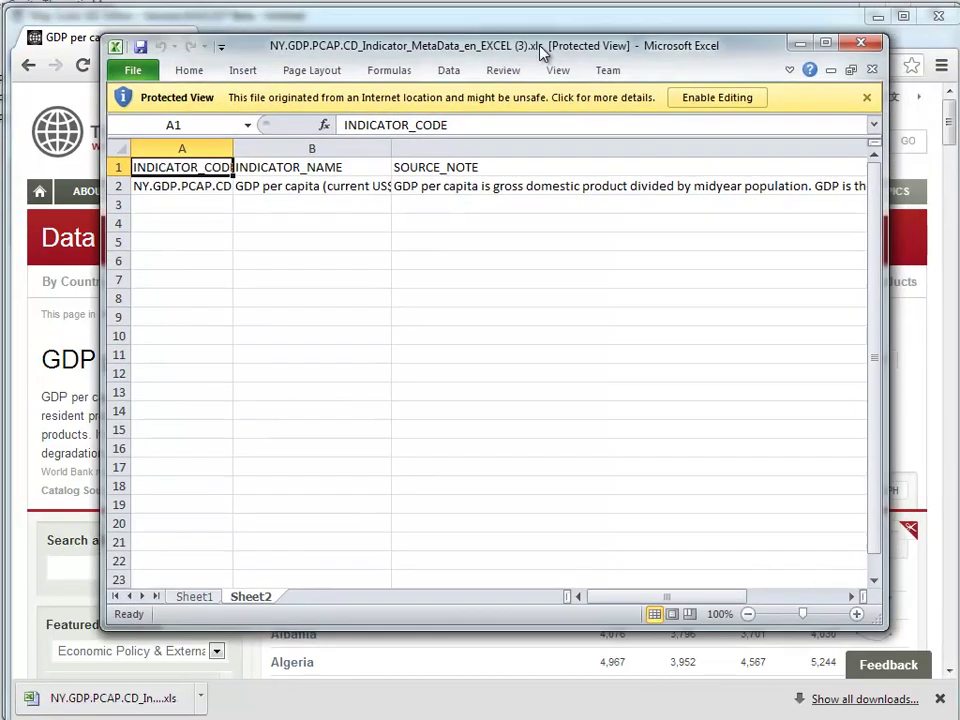
drag(541, 48, 535, 75)
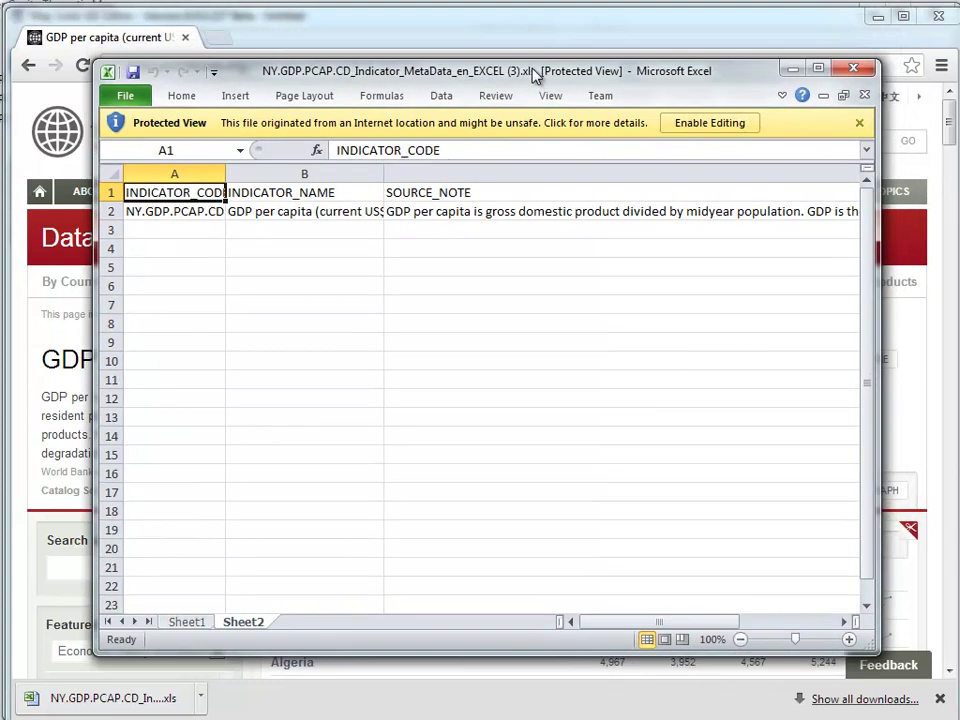
click(710, 123)
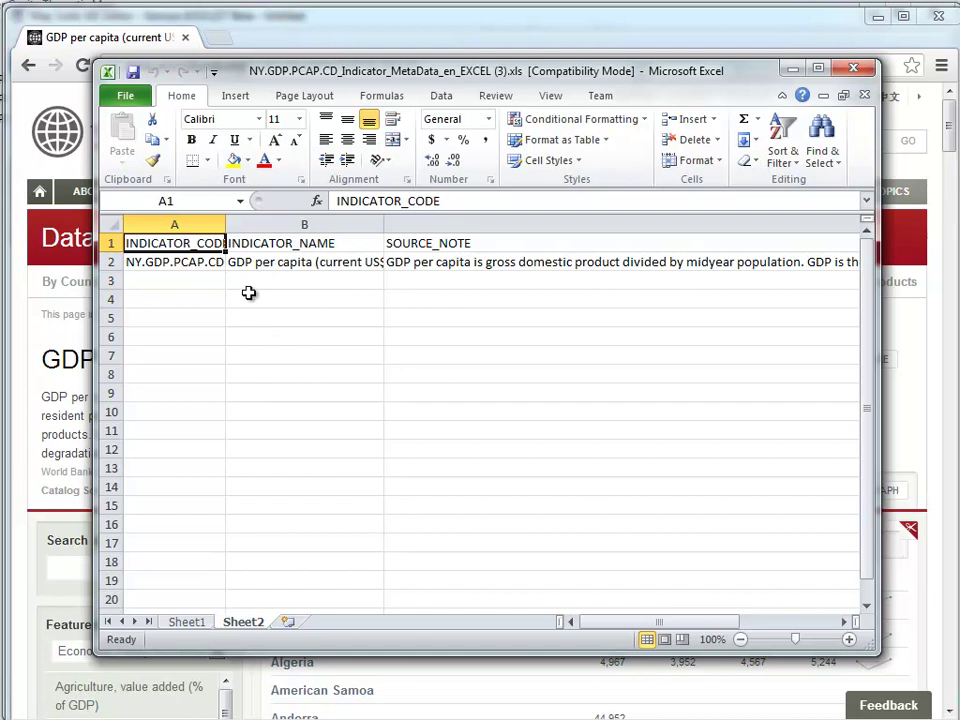
- Examine the indicator name on Sheet2 and the country names and codes on Sheet1, enlarging the workbook window
click(276, 265)
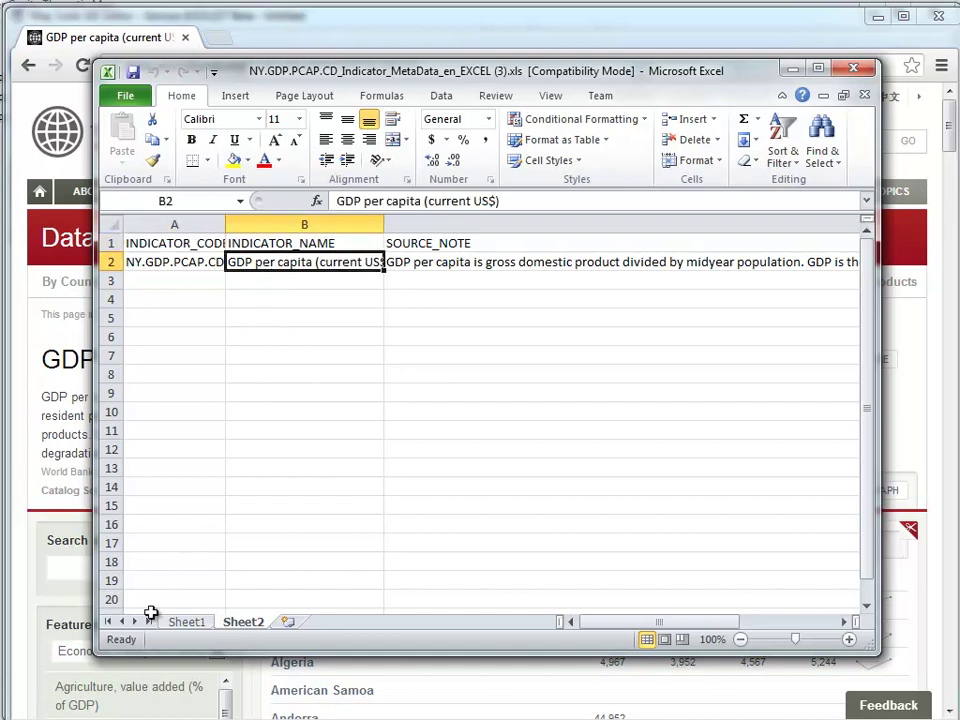
click(186, 622)
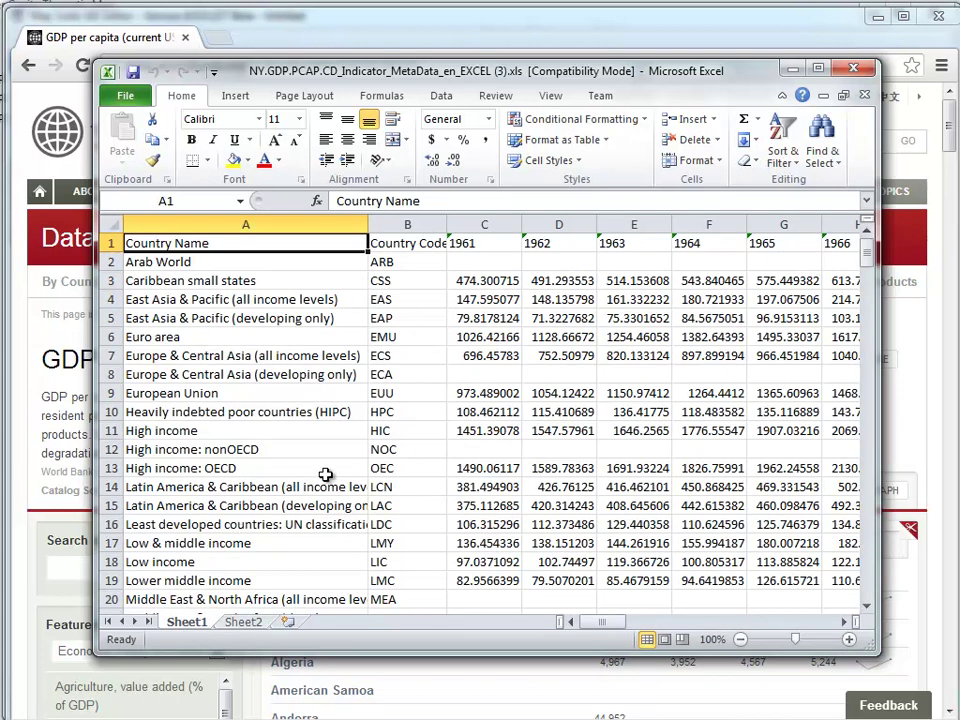
drag(615, 68, 530, 21)
drag(784, 600, 946, 708)
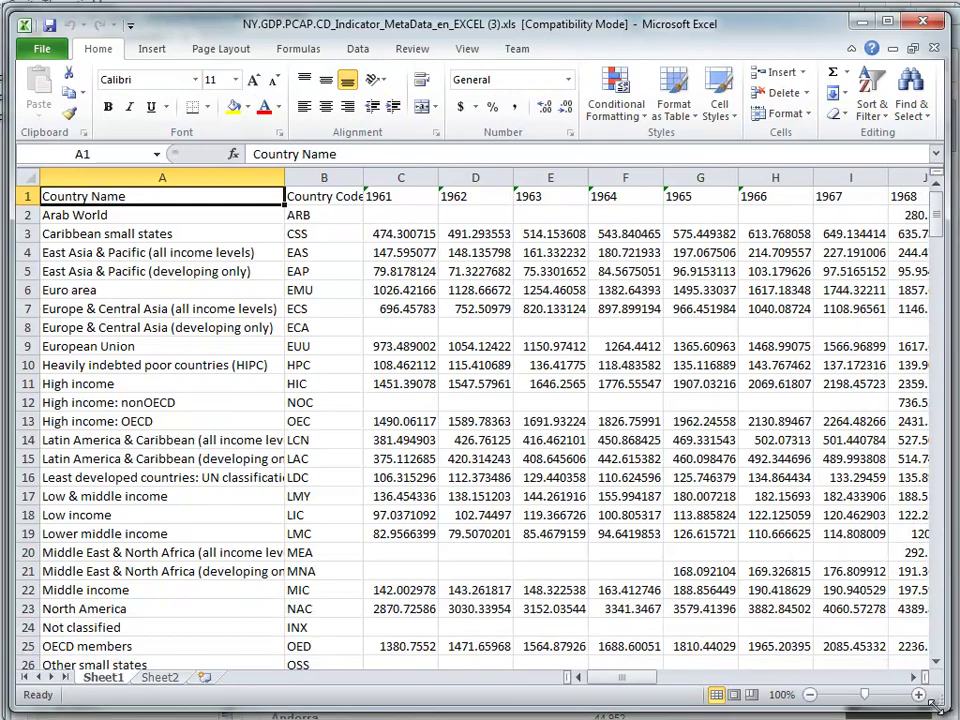
click(243, 365)
scroll(244, 364, down, 15)
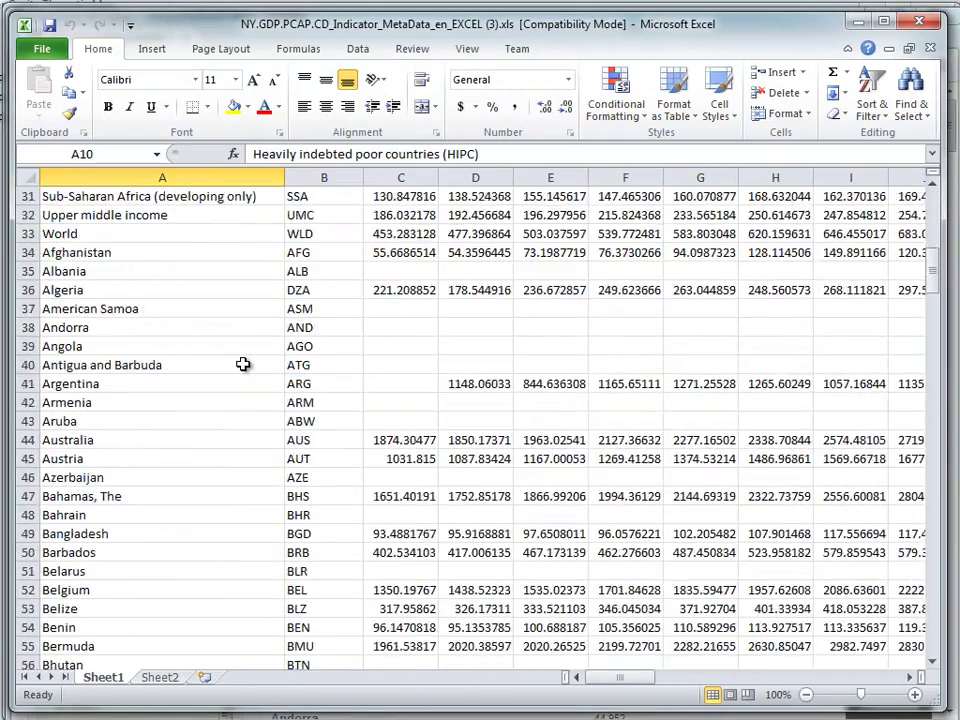
scroll(250, 364, up, 11)
scroll(253, 364, up, 4)
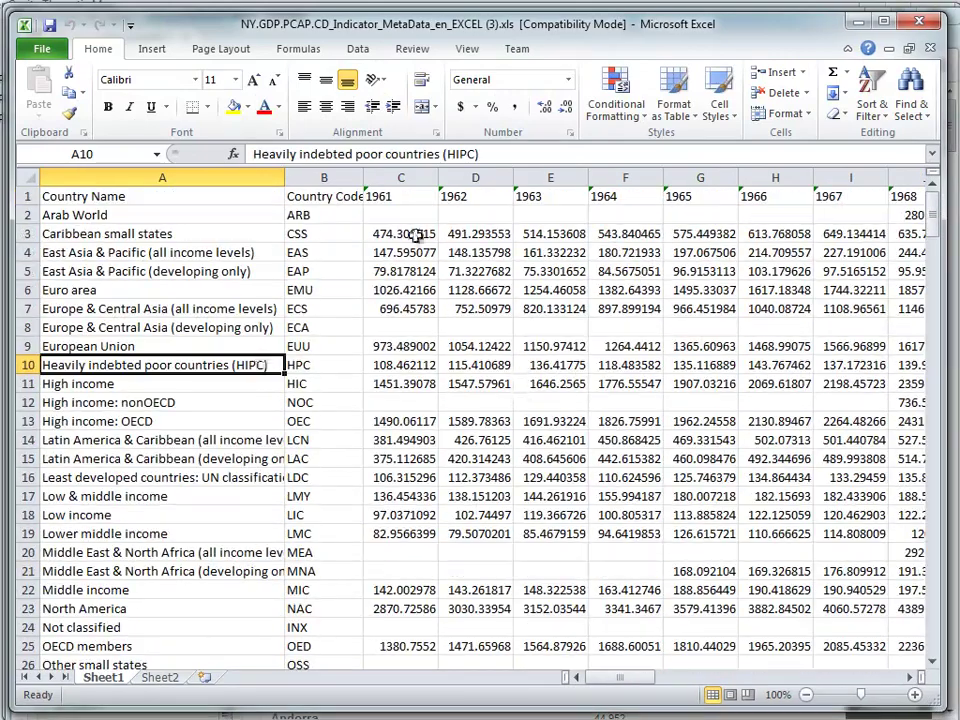
- Select the whole 2011 column (BA) on Sheet1
drag(612, 677, 866, 690)
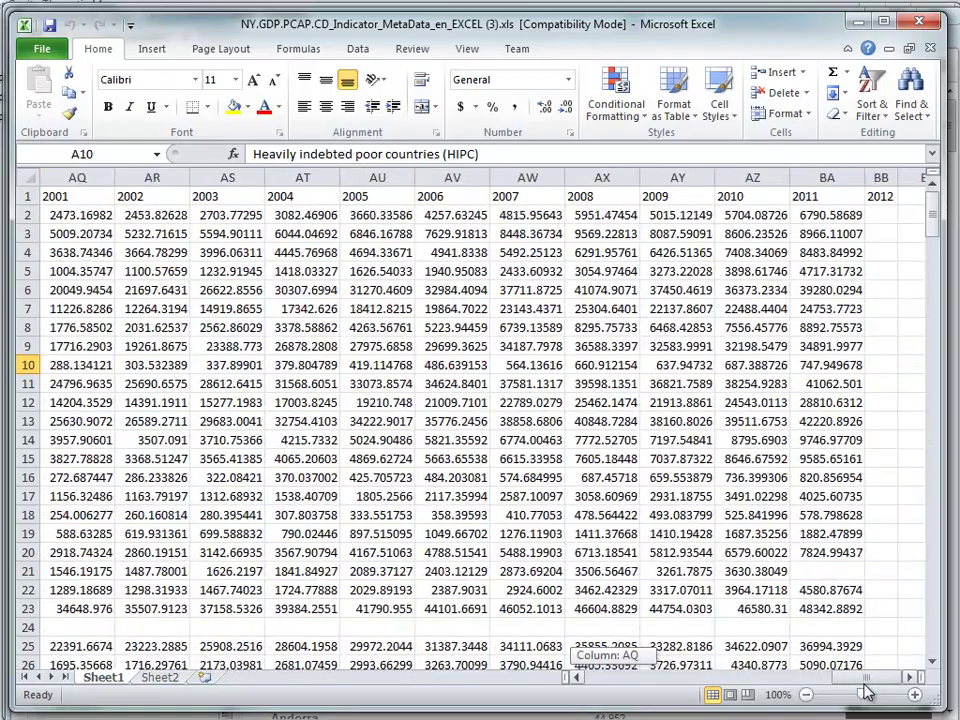
drag(866, 690, 866, 692)
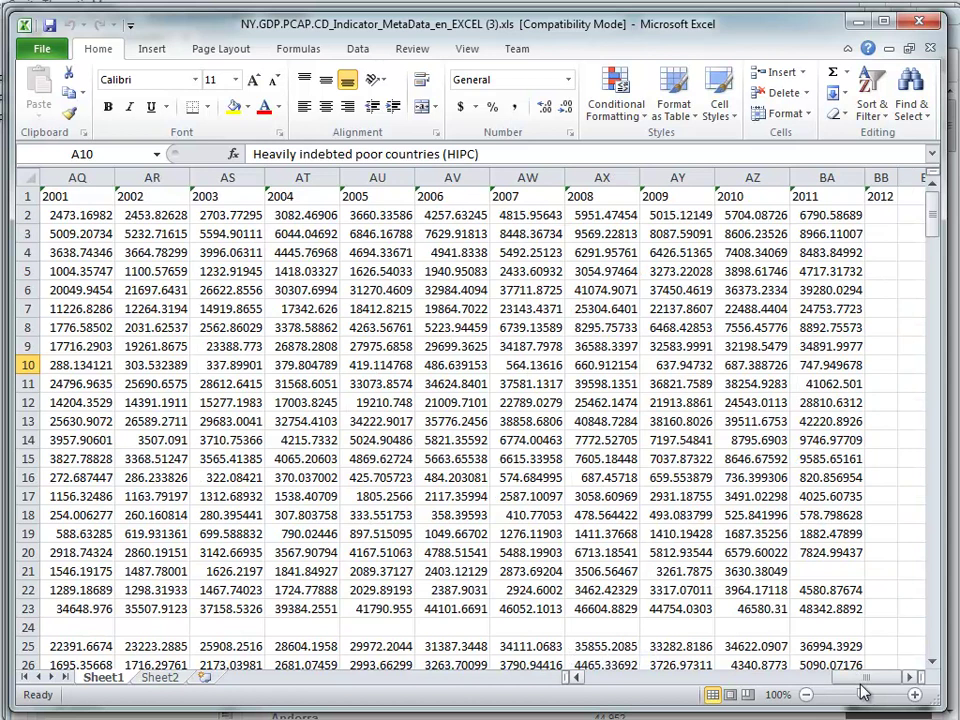
click(880, 177)
click(828, 178)
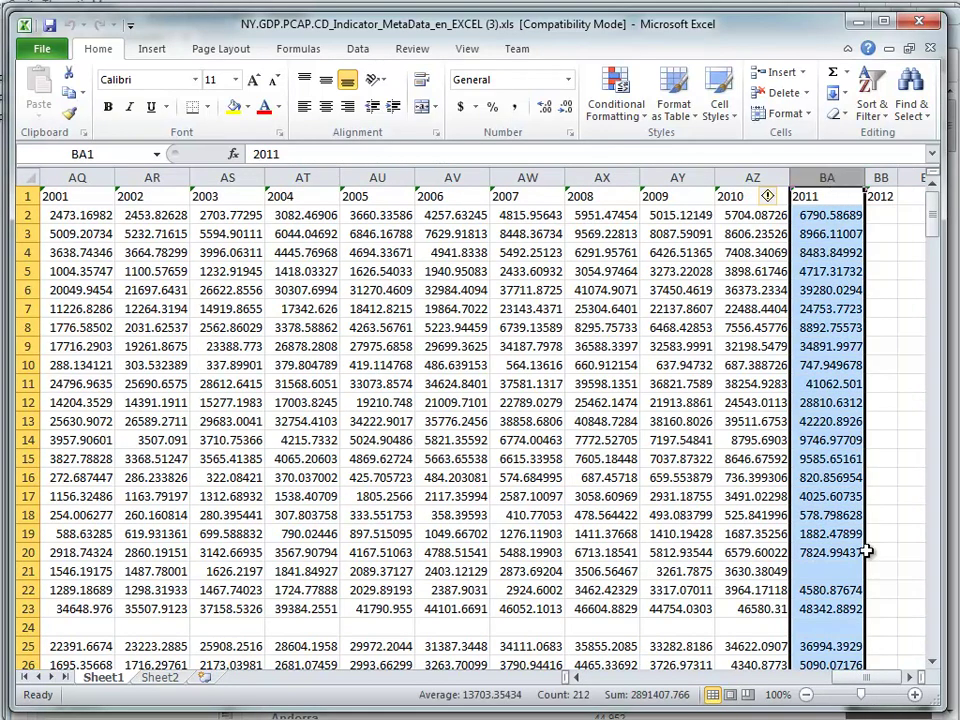
- Delete the year columns 1961 through 2010 from Sheet1
drag(860, 687, 620, 690)
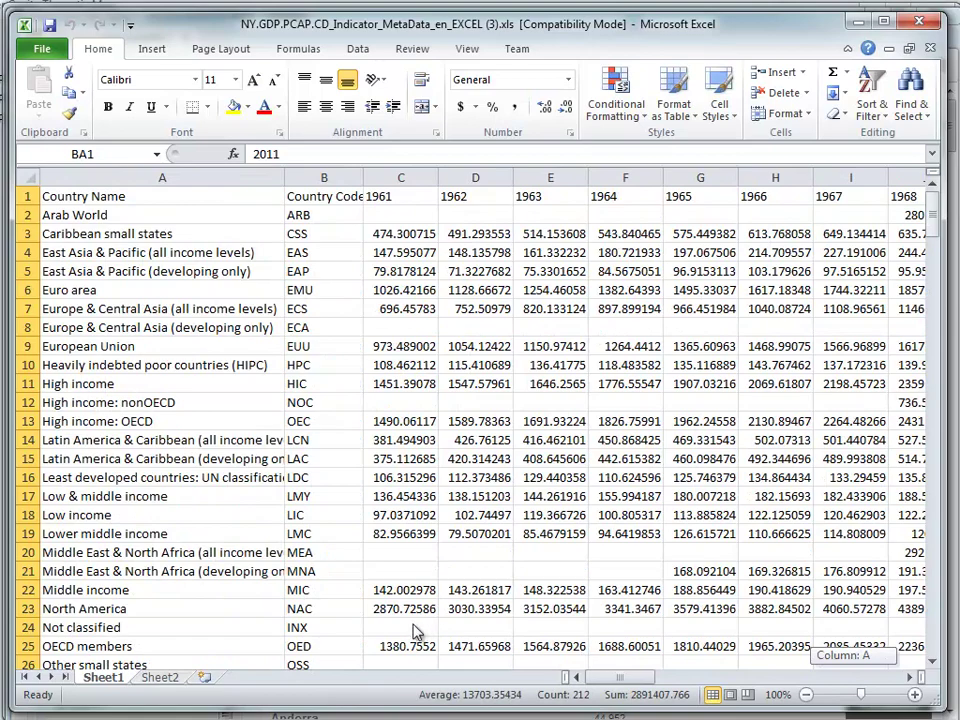
click(398, 178)
drag(625, 681, 870, 688)
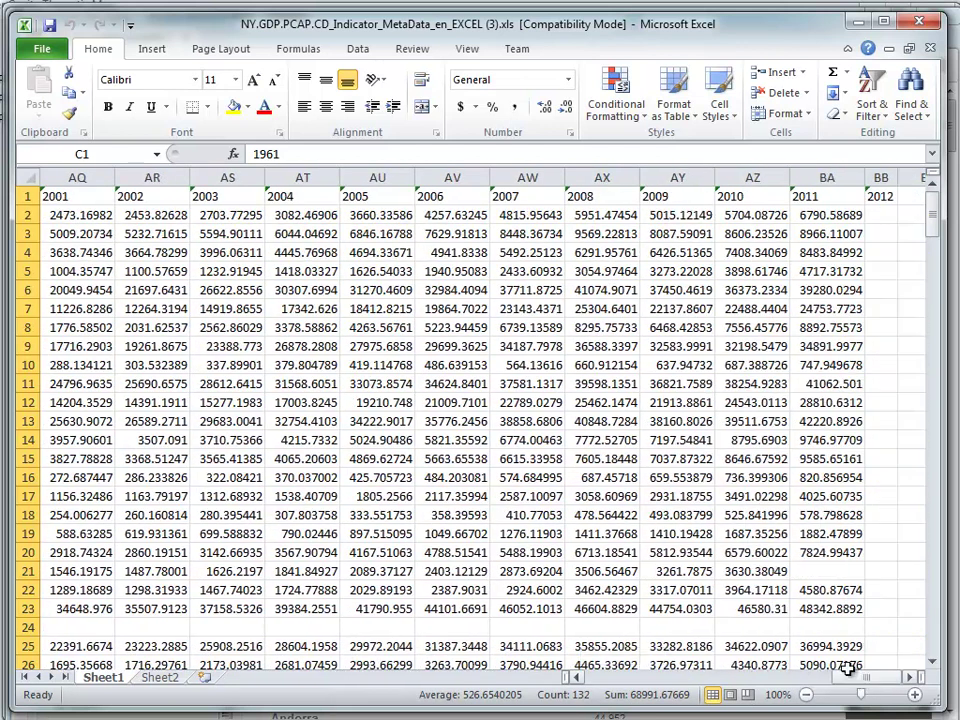
shift+click(745, 176)
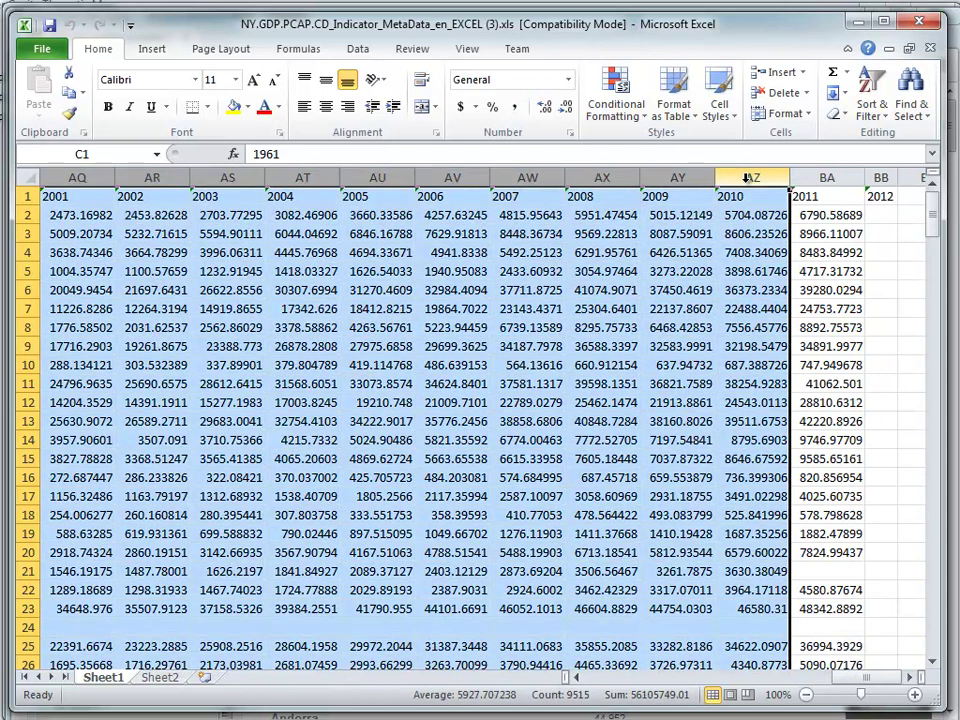
right_click(748, 178)
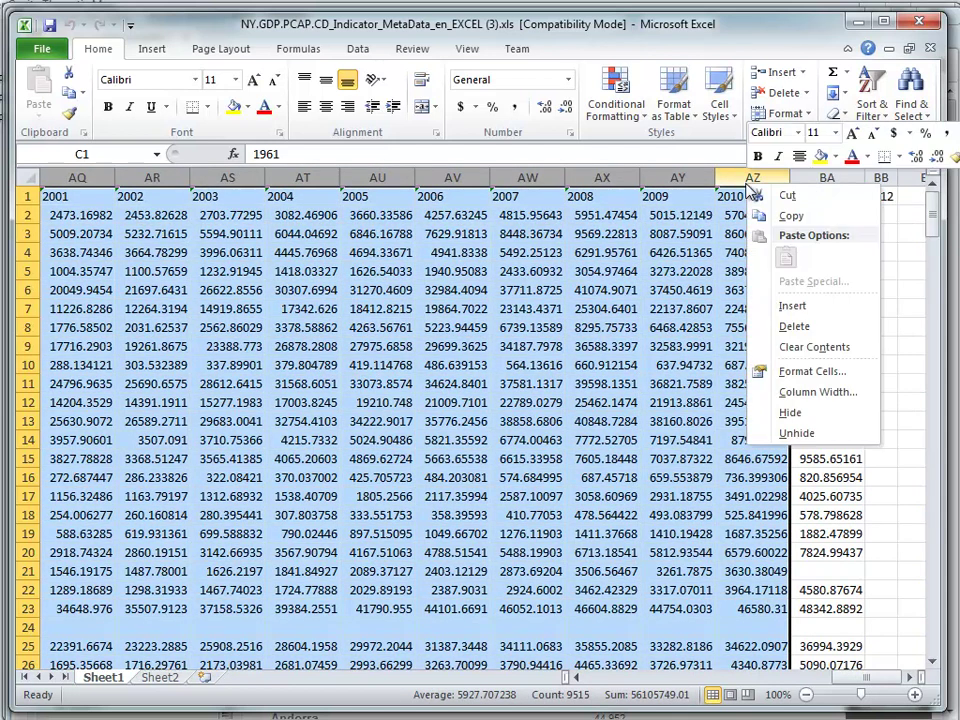
click(786, 329)
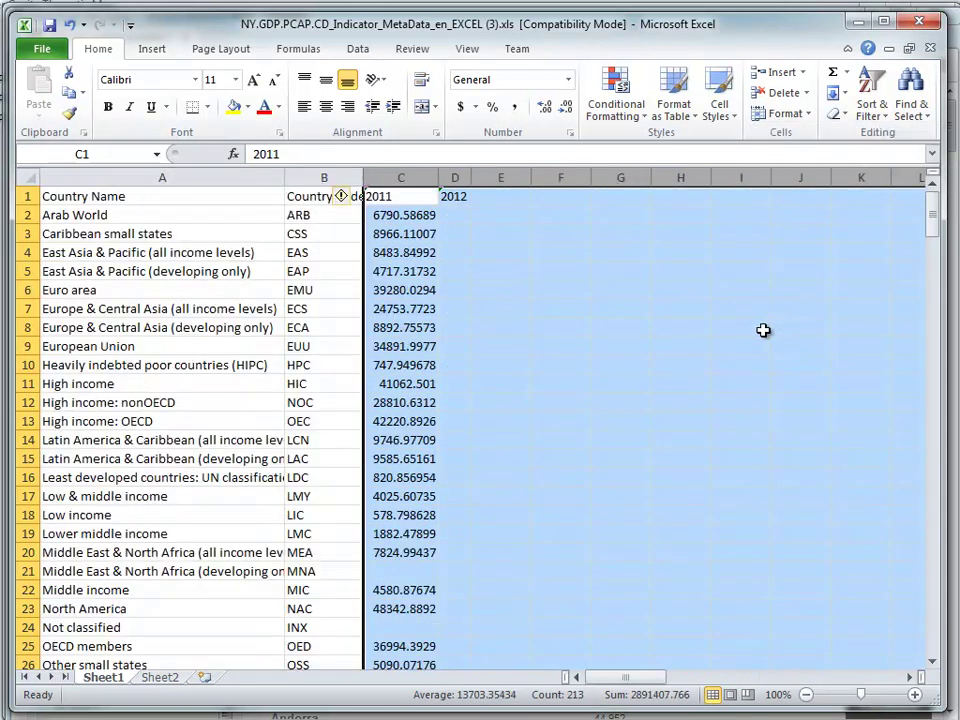
click(499, 353)
- Delete the 2012 column from Sheet1
click(457, 176)
right_click(458, 180)
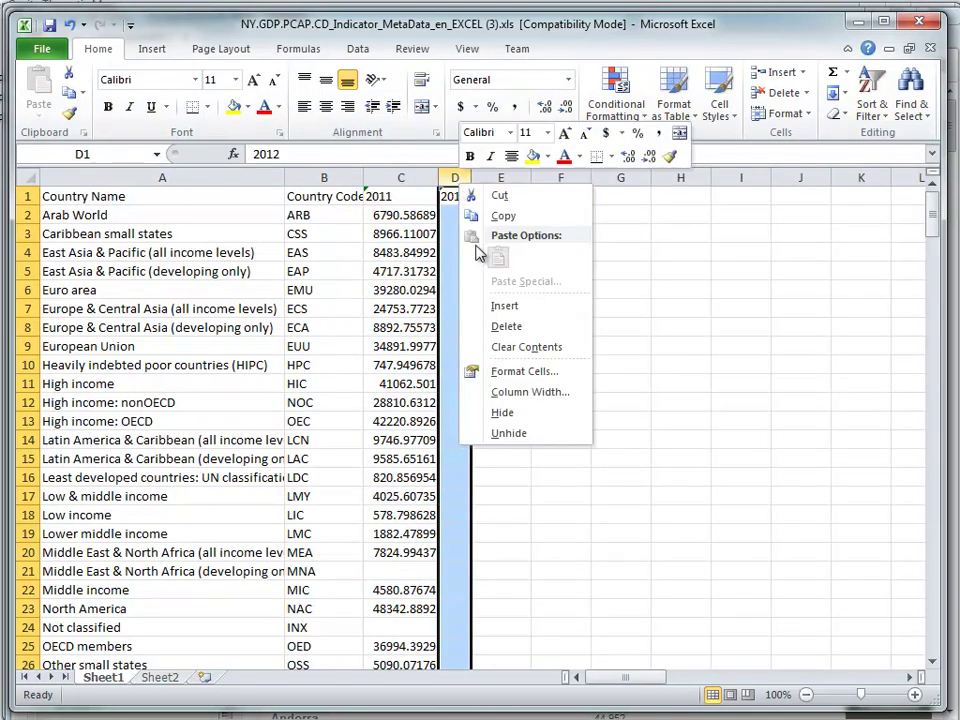
click(507, 327)
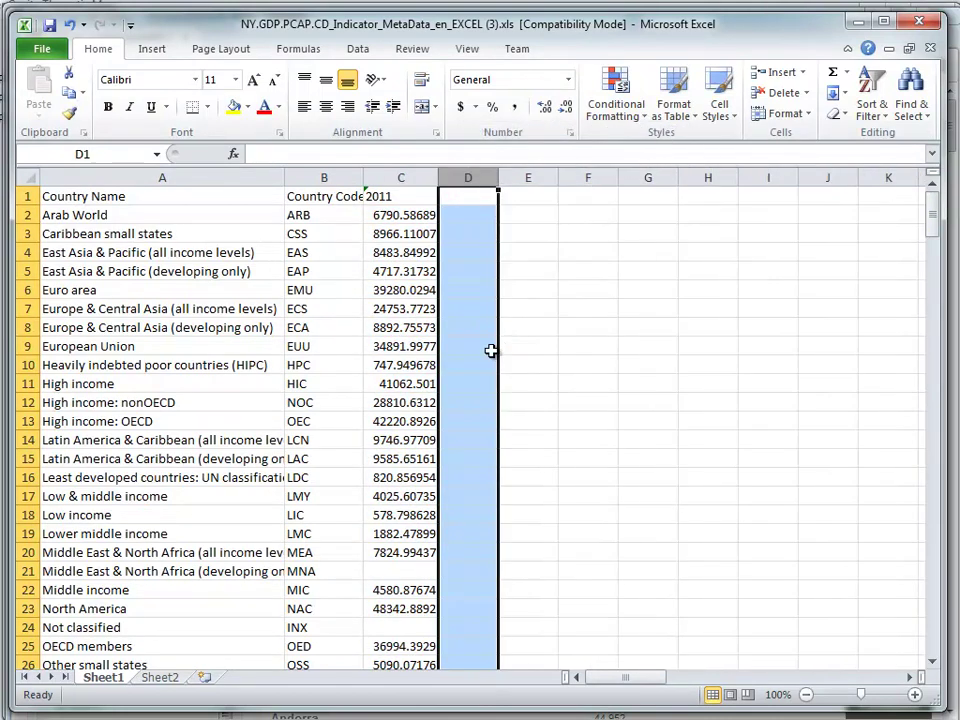
click(716, 331)
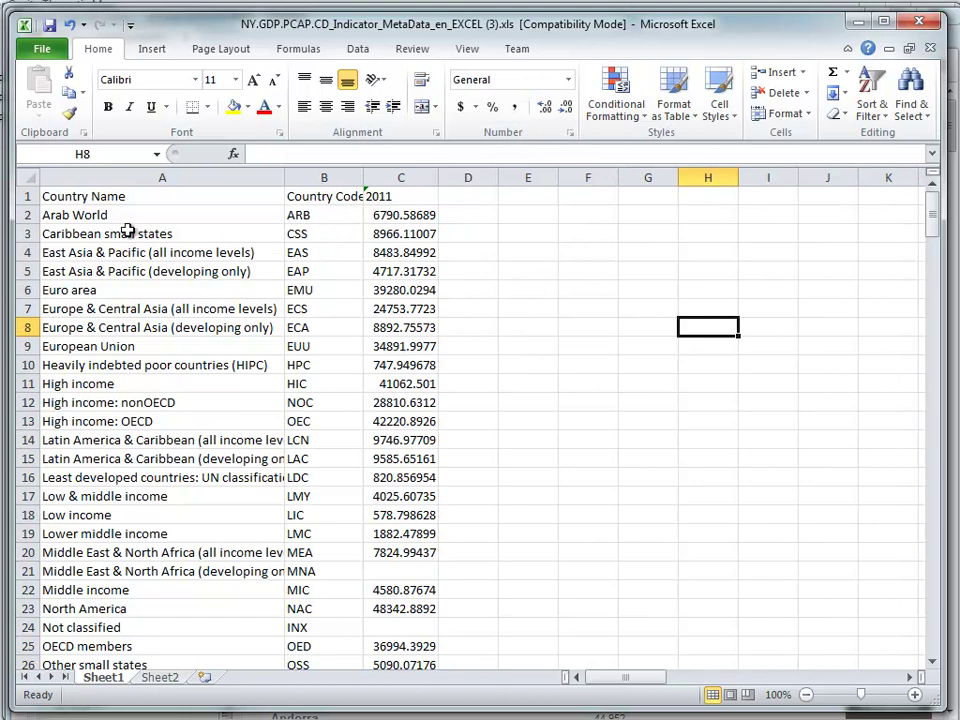
- Widen the Country Code column so its header fits beside the 2011 column
click(292, 195)
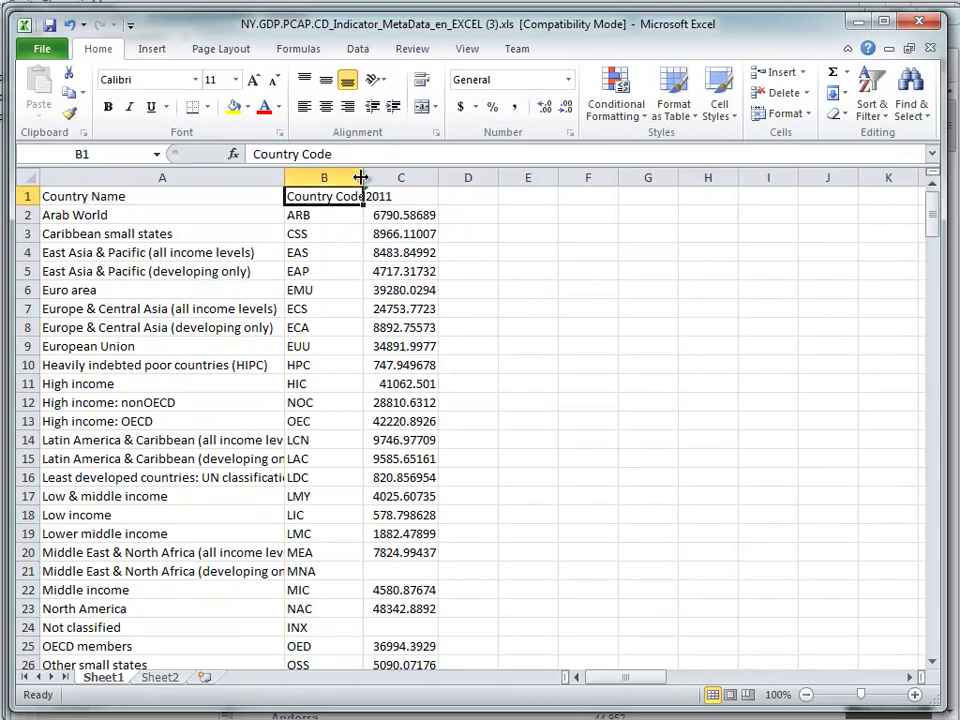
drag(364, 178, 386, 178)
click(368, 289)
- Review the remaining country names, codes and 2011 GDP values on Sheet1, from the aggregate regions to the individual countries
click(439, 198)
scroll(425, 285, down, 1)
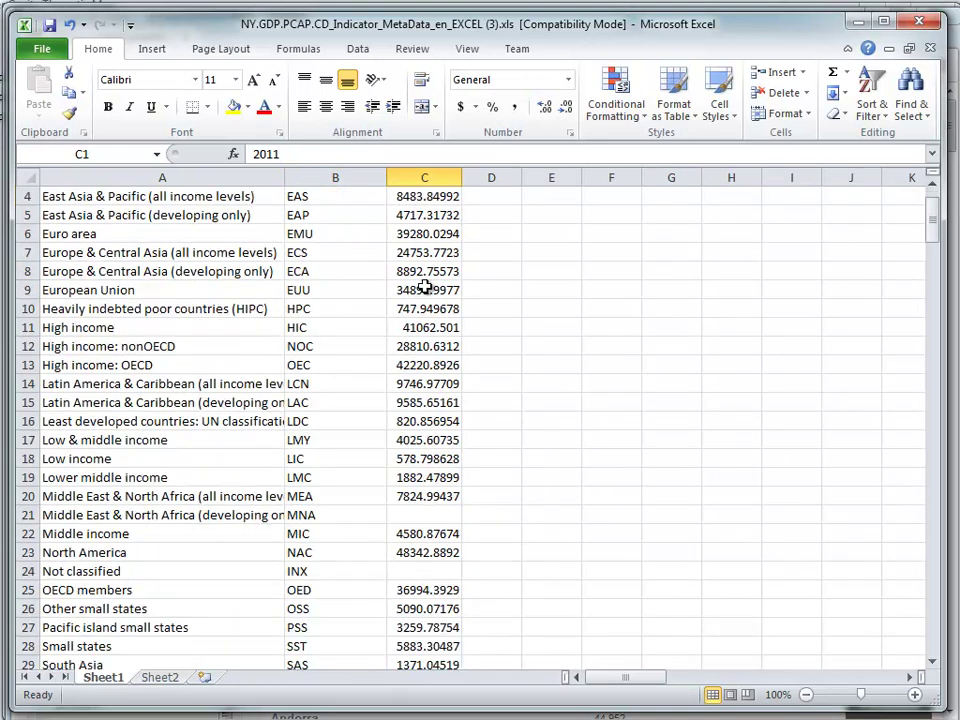
scroll(425, 287, up, 1)
scroll(429, 270, down, 3)
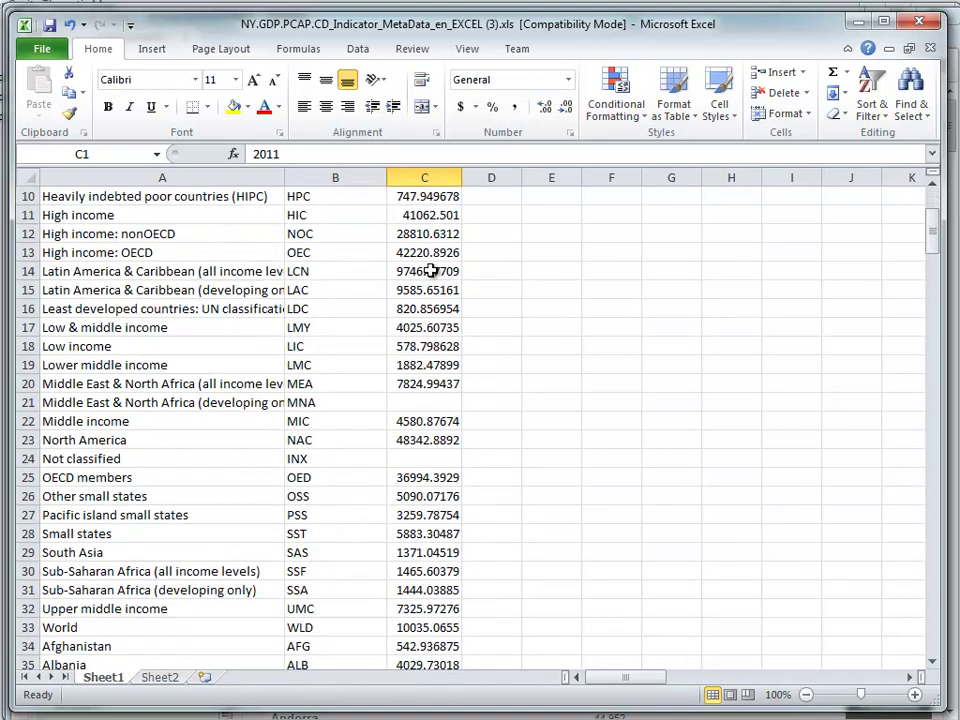
scroll(303, 487, down, 7)
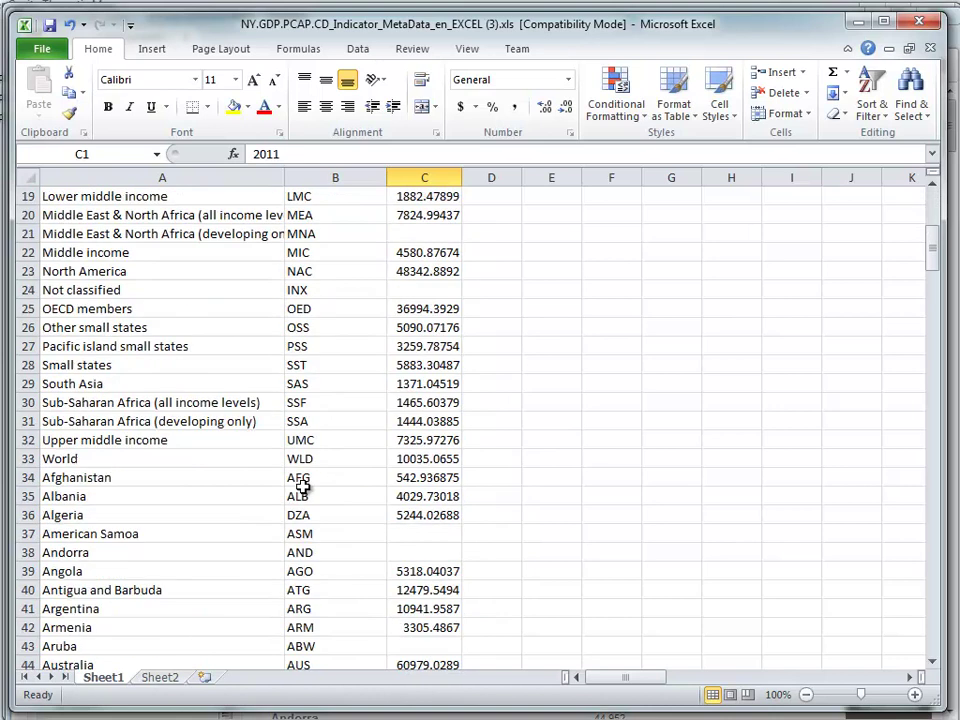
scroll(303, 487, down, 5)
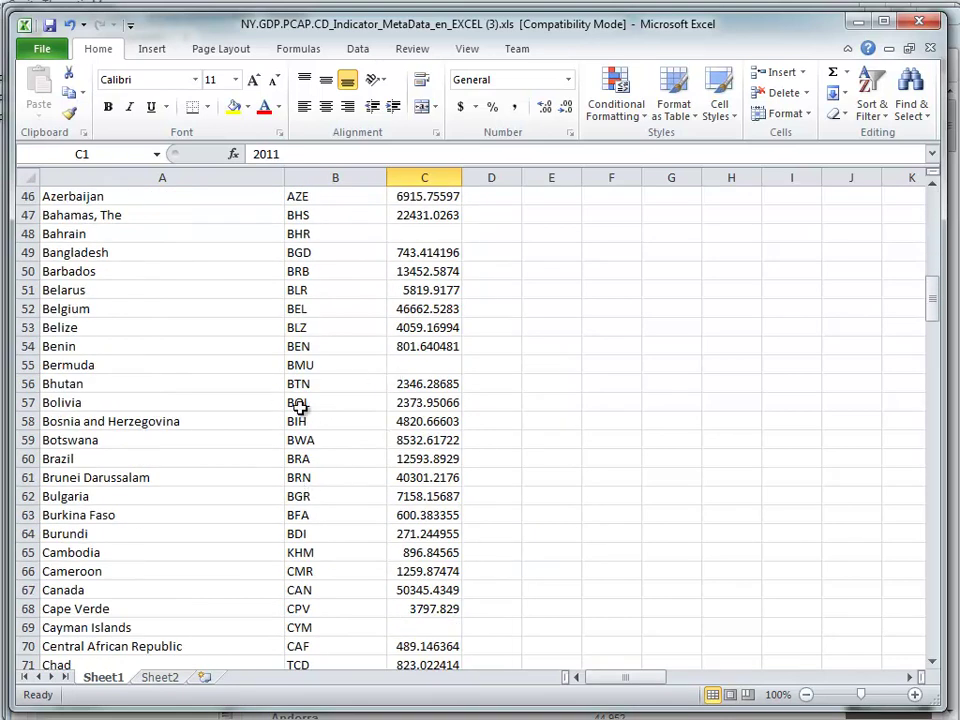
scroll(340, 390, down, 5)
scroll(354, 420, down, 20)
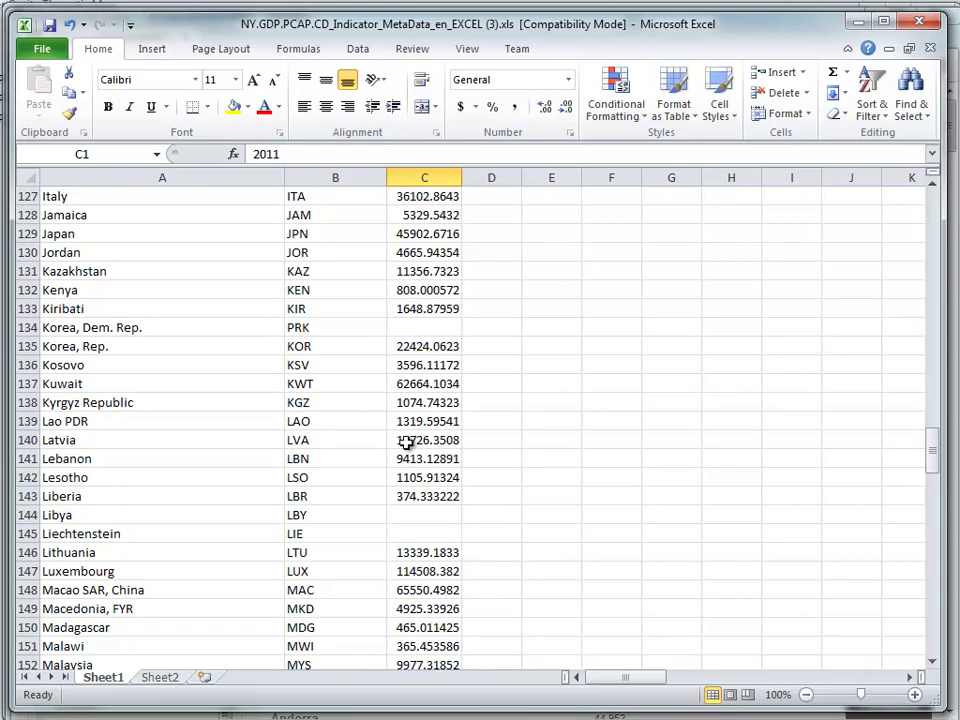
scroll(404, 452, up, 20)
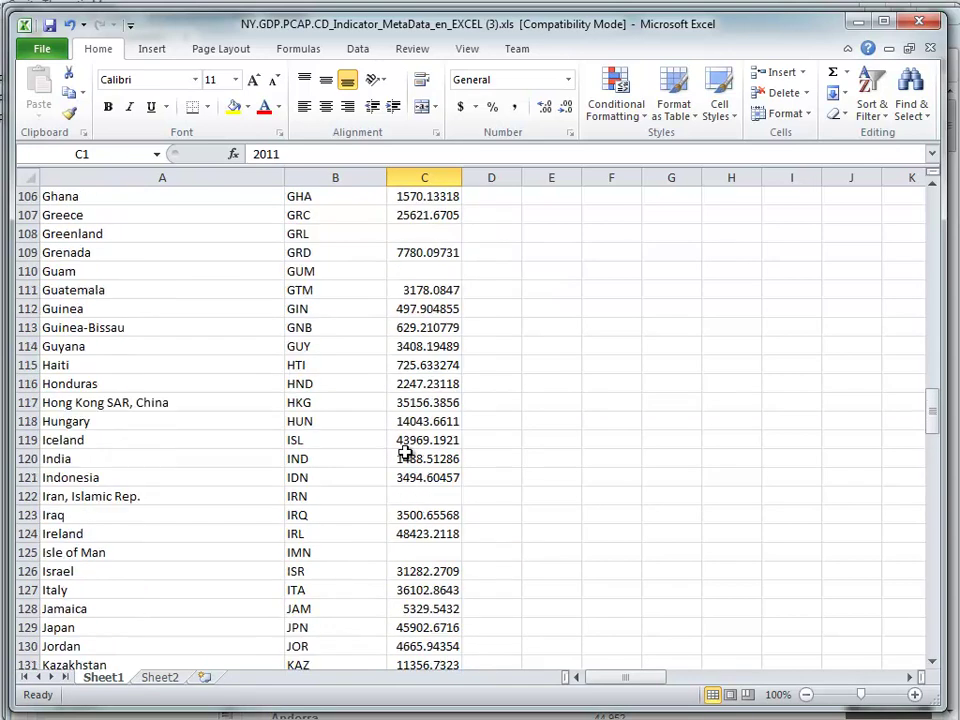
scroll(417, 441, up, 14)
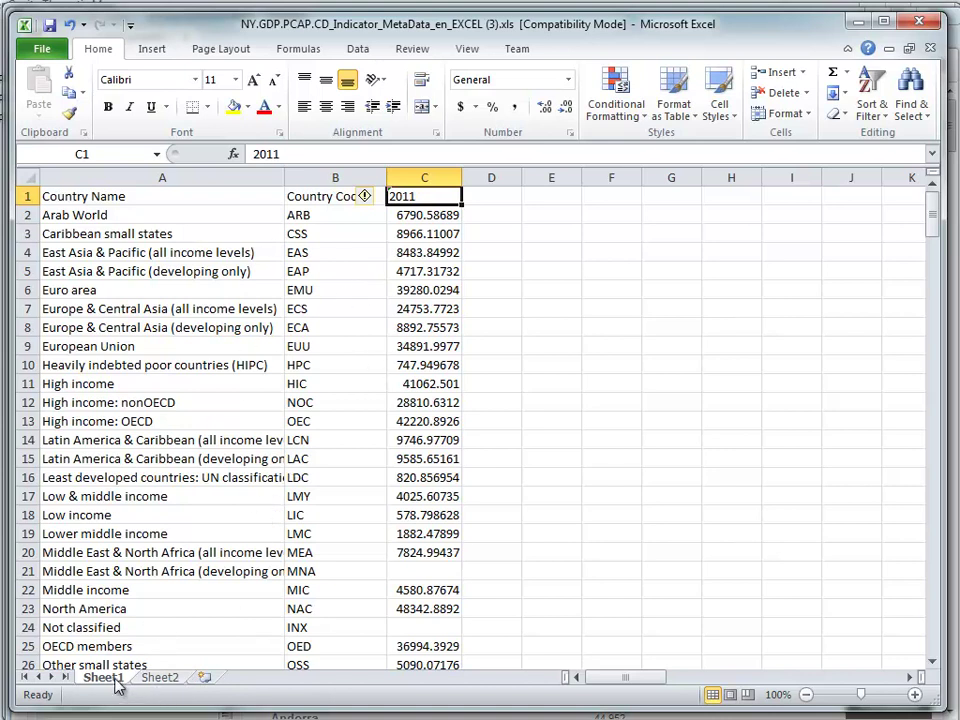
- Delete Sheet2 with the indicator metadata from the workbook, accepting the permanent removal of its data
right_click(162, 682)
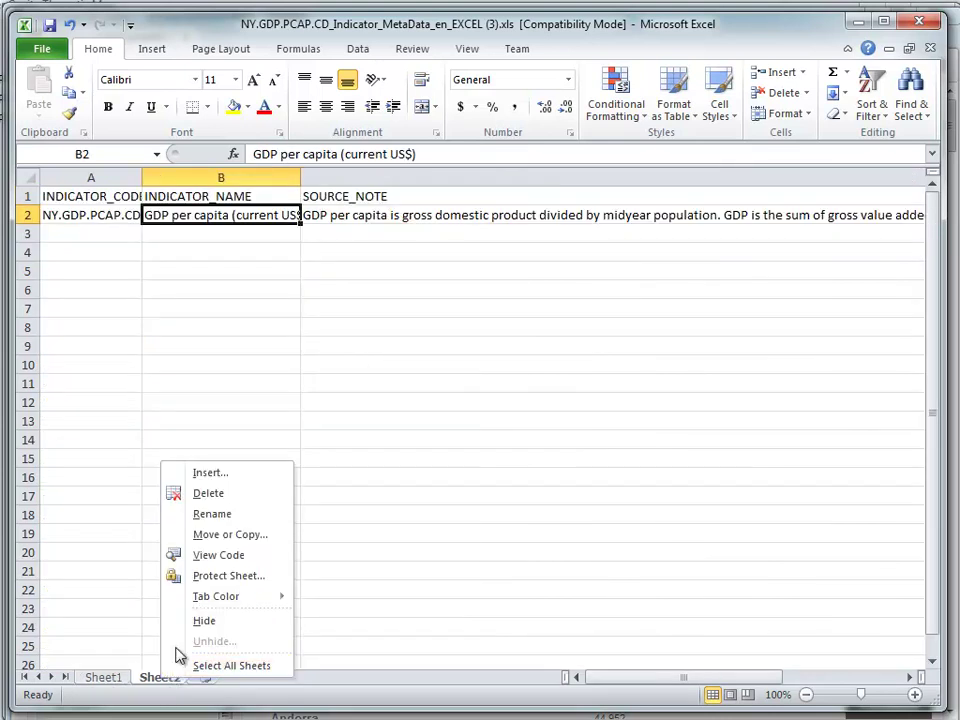
click(210, 494)
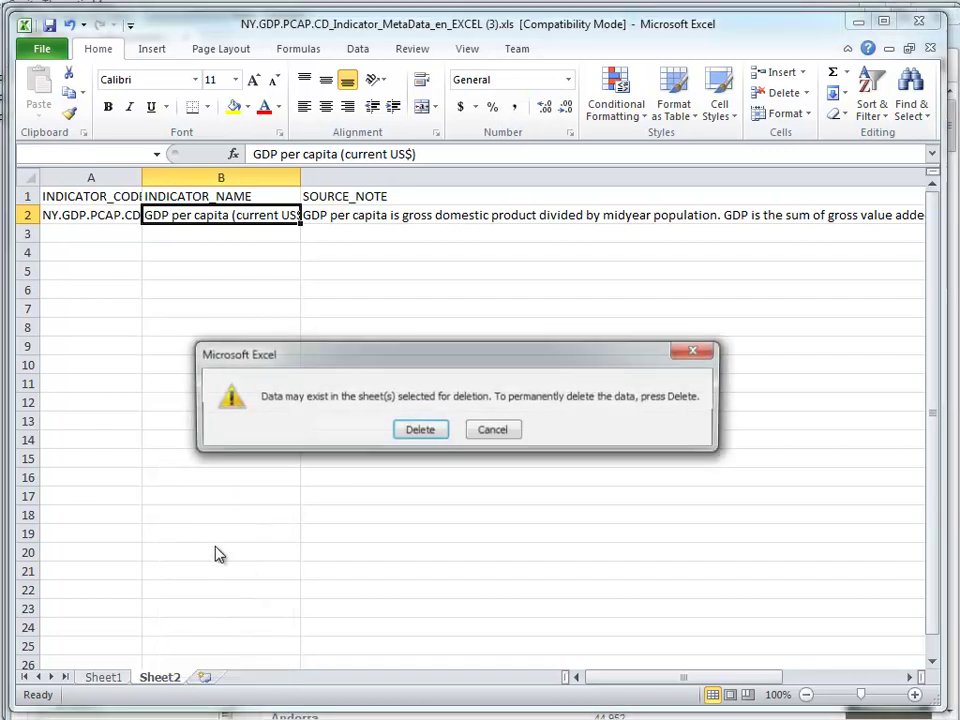
click(418, 429)
click(162, 549)
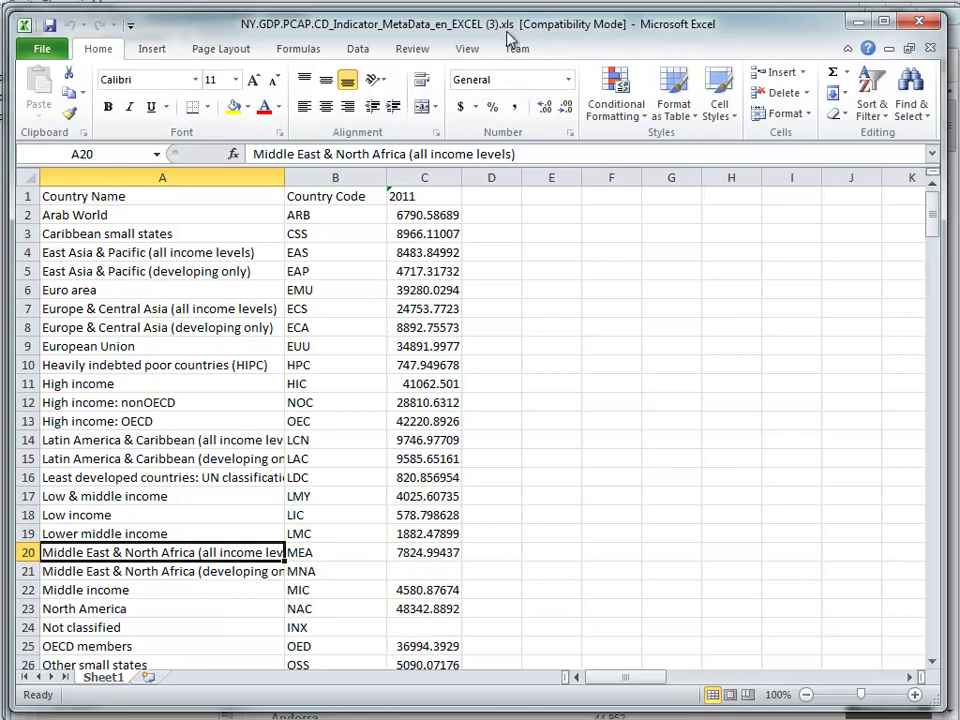
click(45, 50)
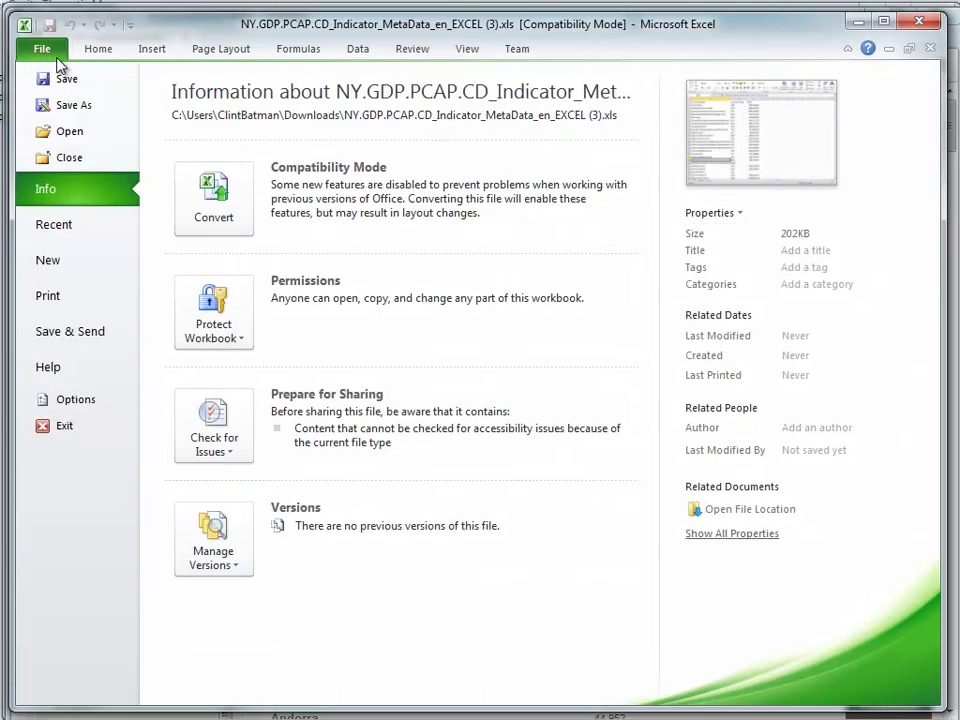
click(77, 101)
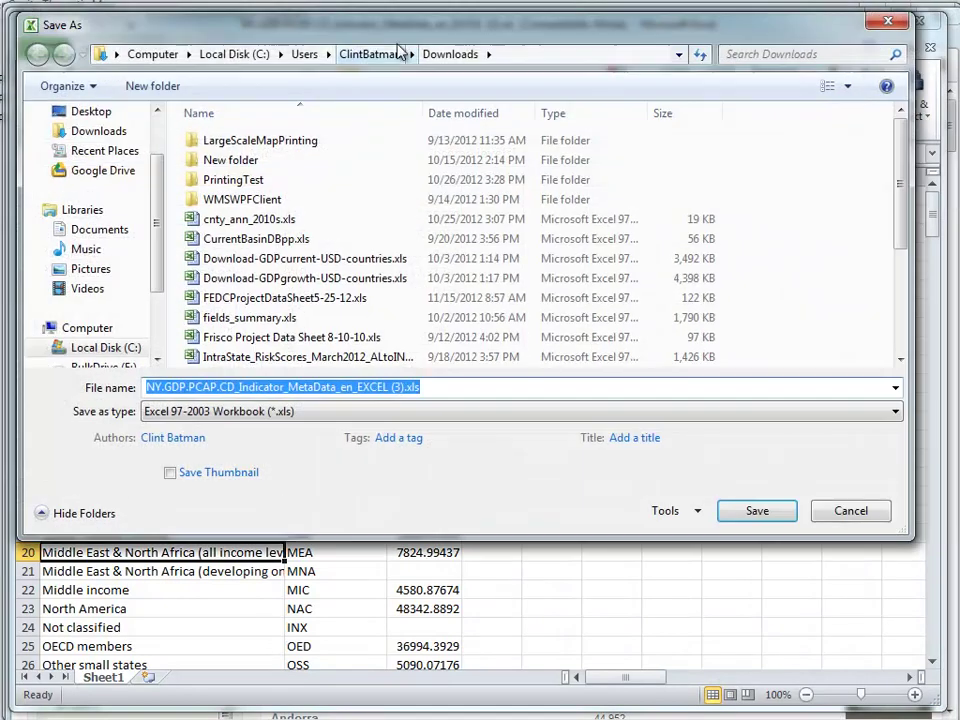
key(Escape)
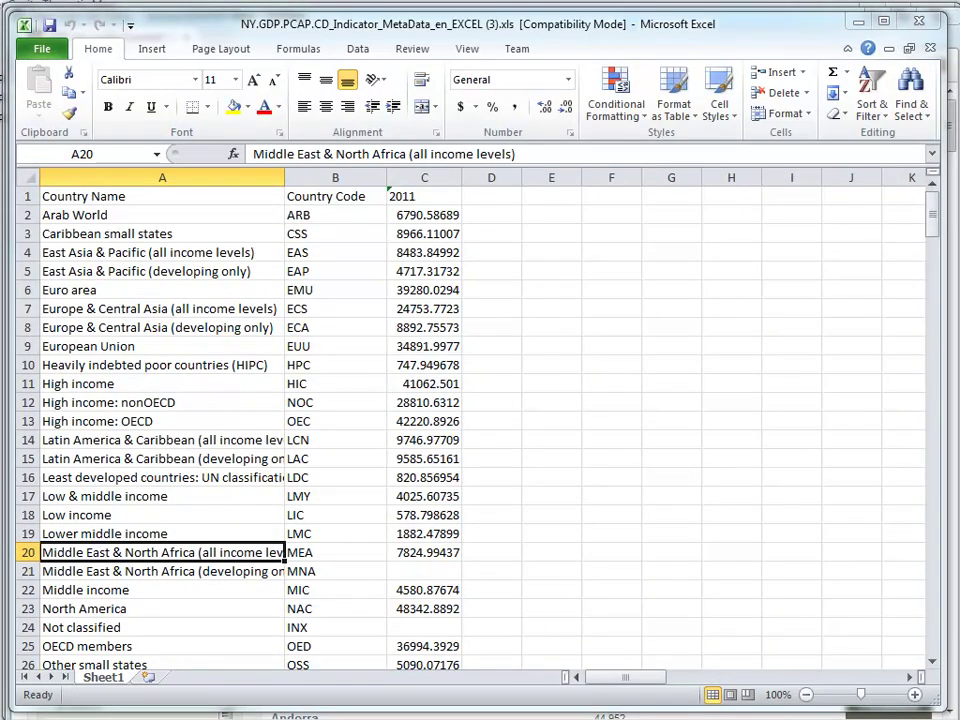
- Save the workbook in the Downloads folder as WorldGDPData.csv in CSV (Comma delimited) format, keeping the workbook in that format
key(F12)
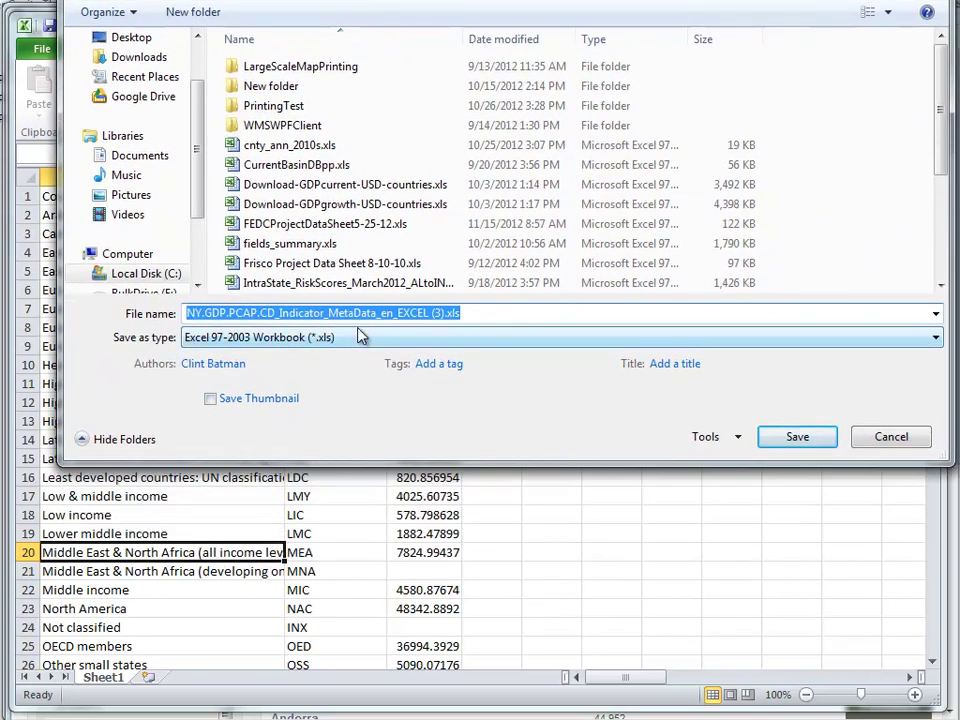
click(361, 337)
click(268, 627)
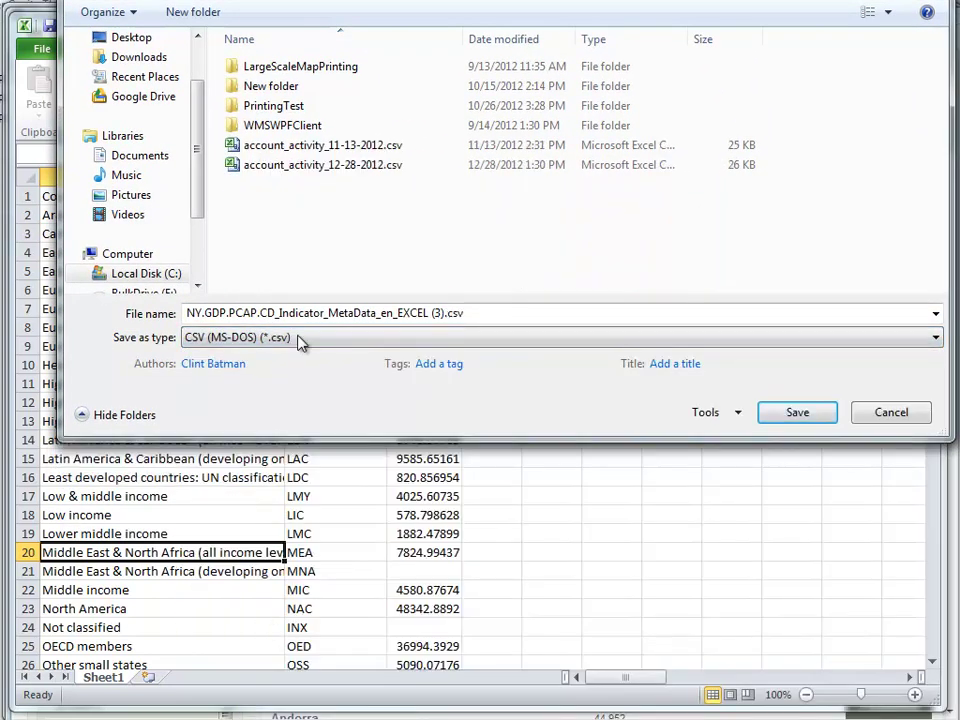
click(441, 313)
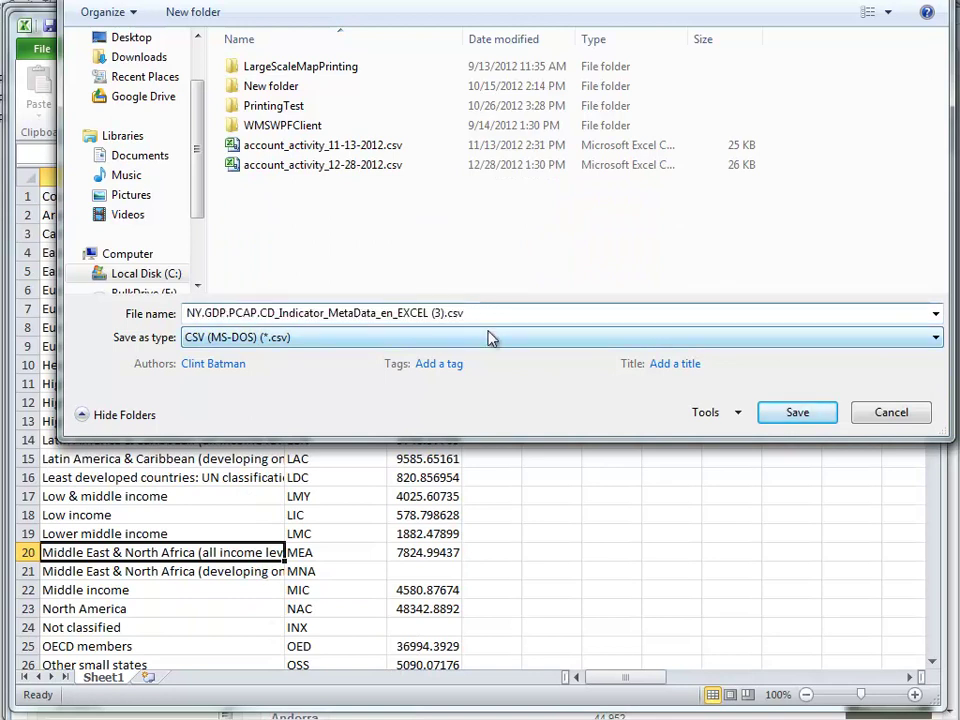
key(shift+Home)
text(W)
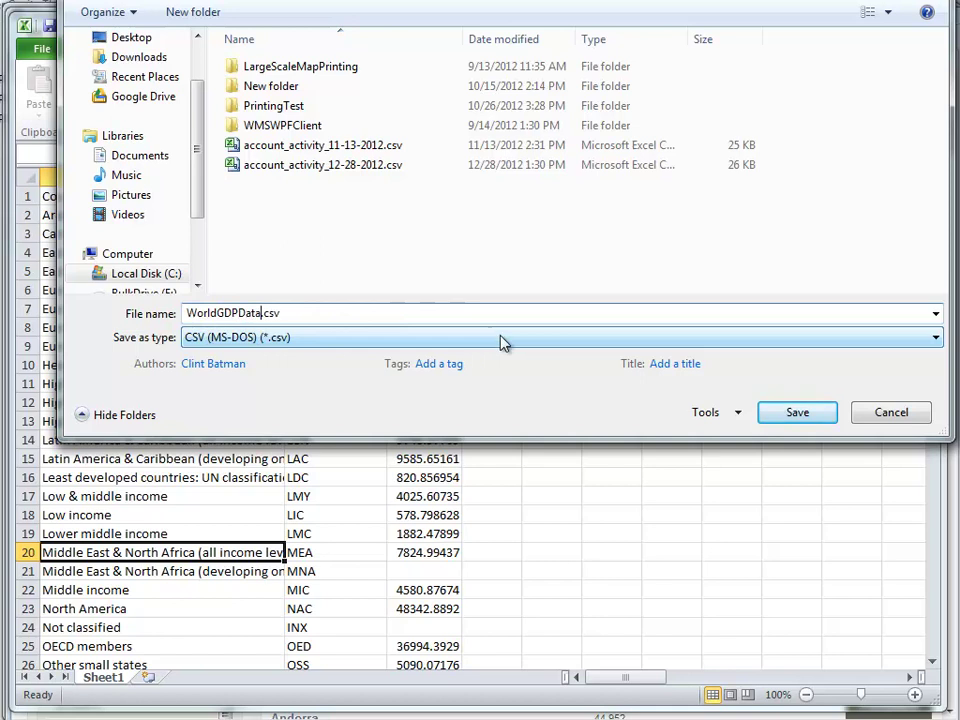
click(403, 344)
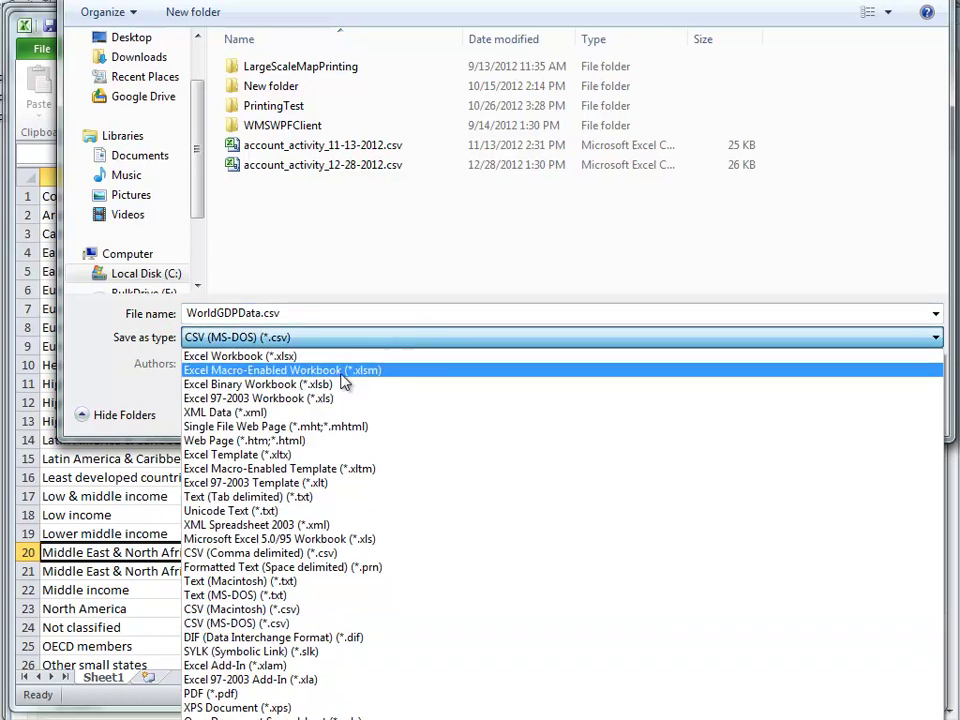
click(265, 553)
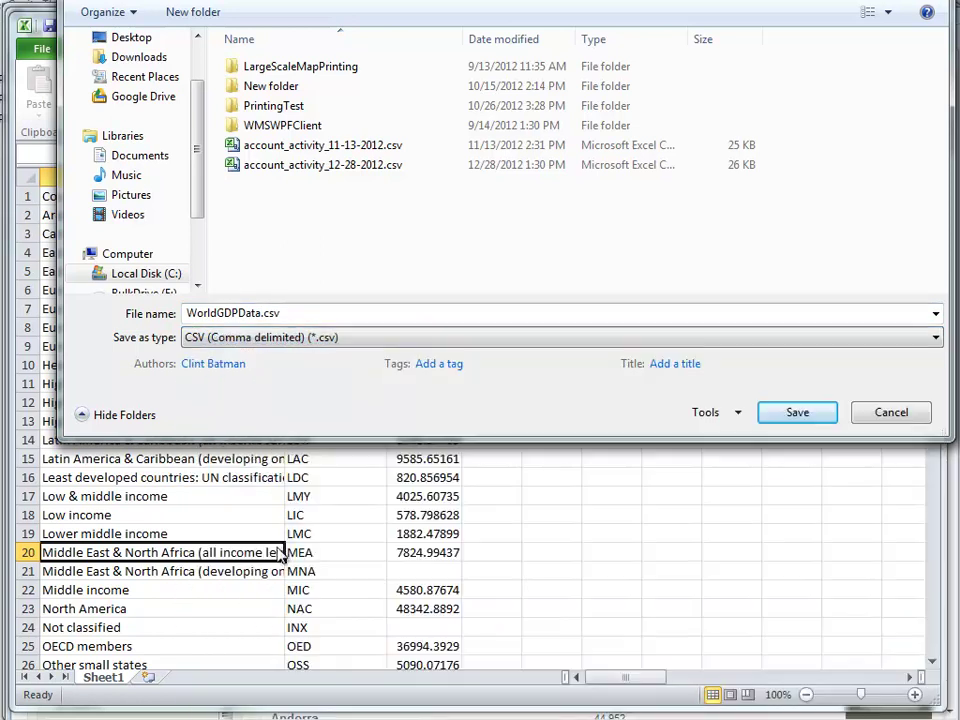
click(799, 413)
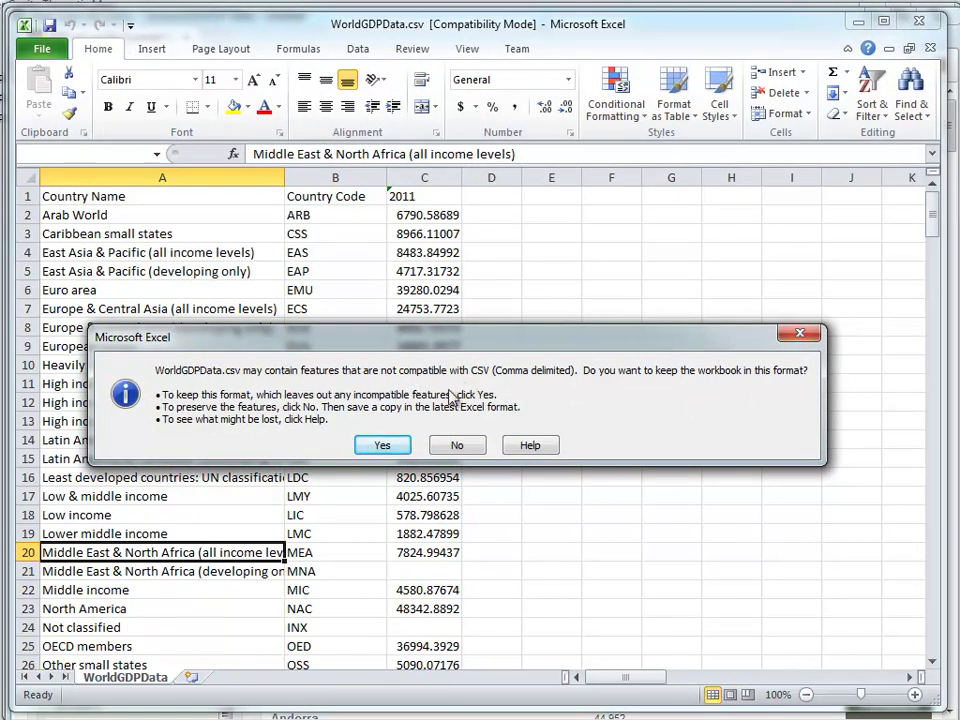
click(383, 447)
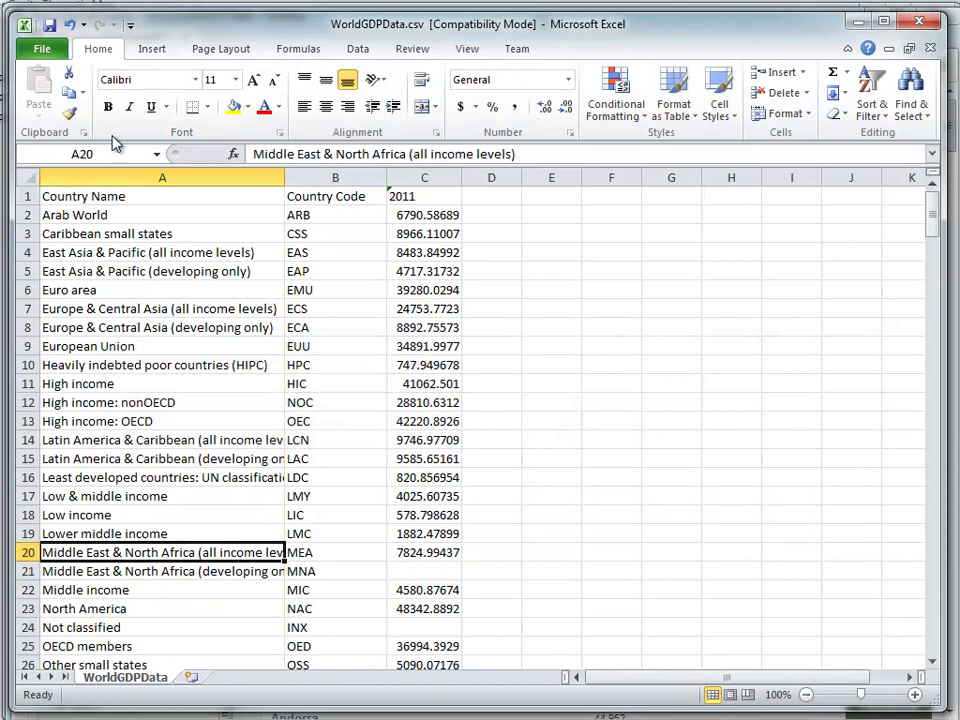
- Switch back to Map Suite GIS Editor with the Countries map and display the tool set that contains Data Join
mouse_move(428, 30)
mouse_down()
mouse_move(430, 3)
mouse_move(430, 50)
mouse_move(432, 34)
mouse_up()
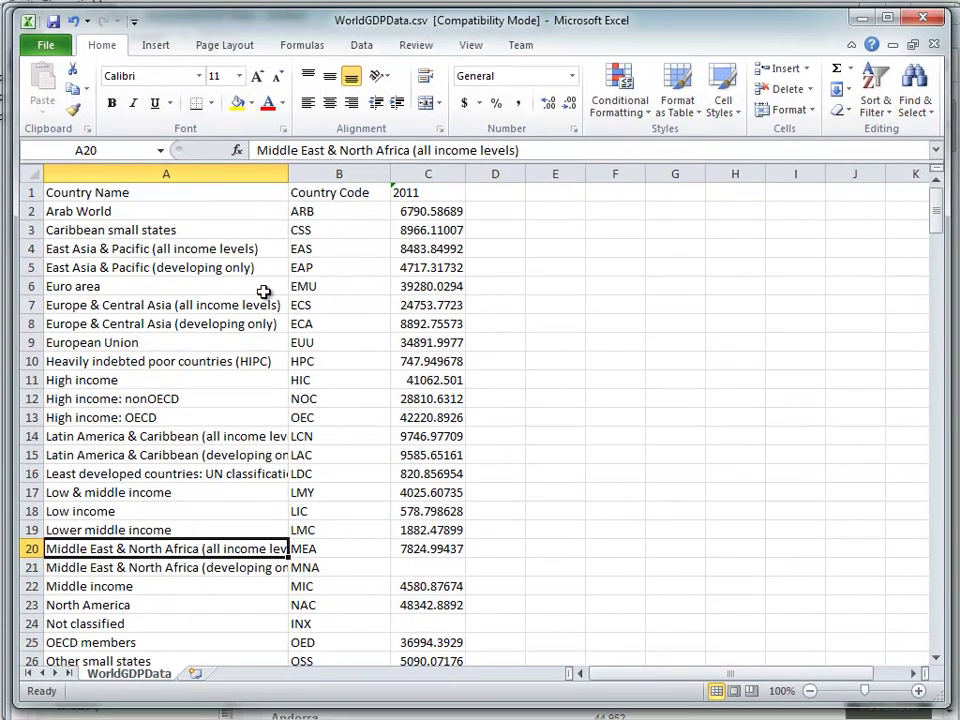
key(super+Down)
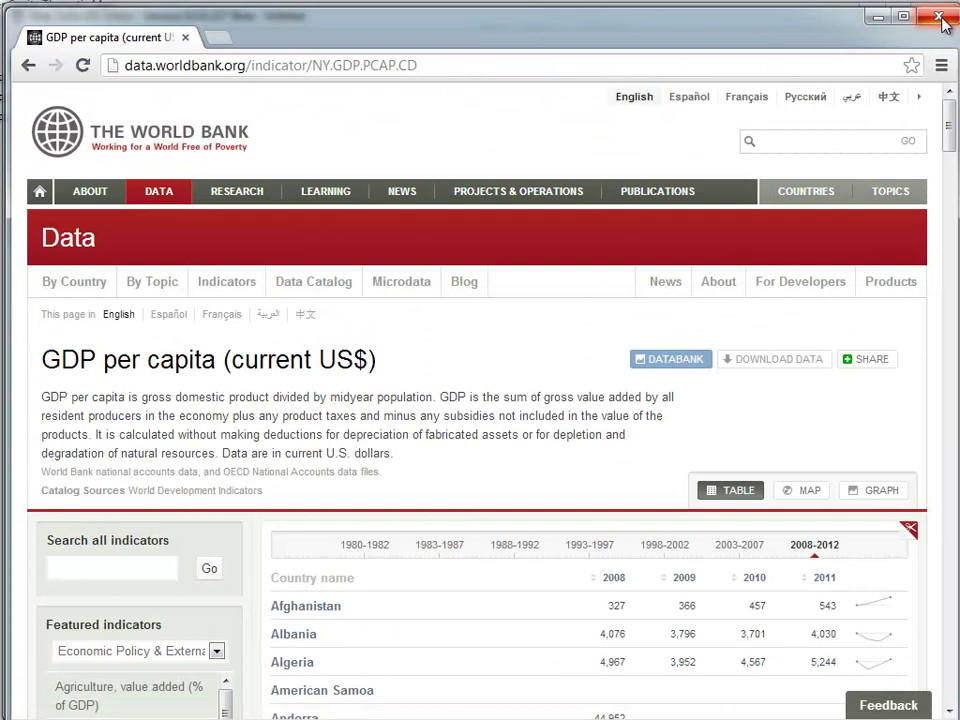
key(super+Down)
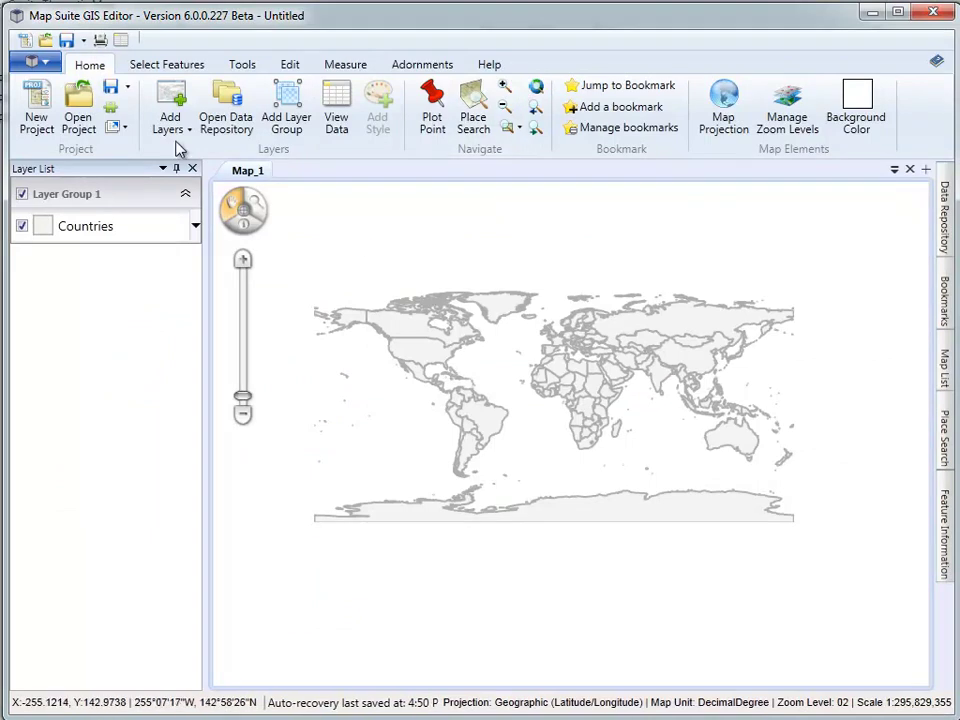
click(240, 66)
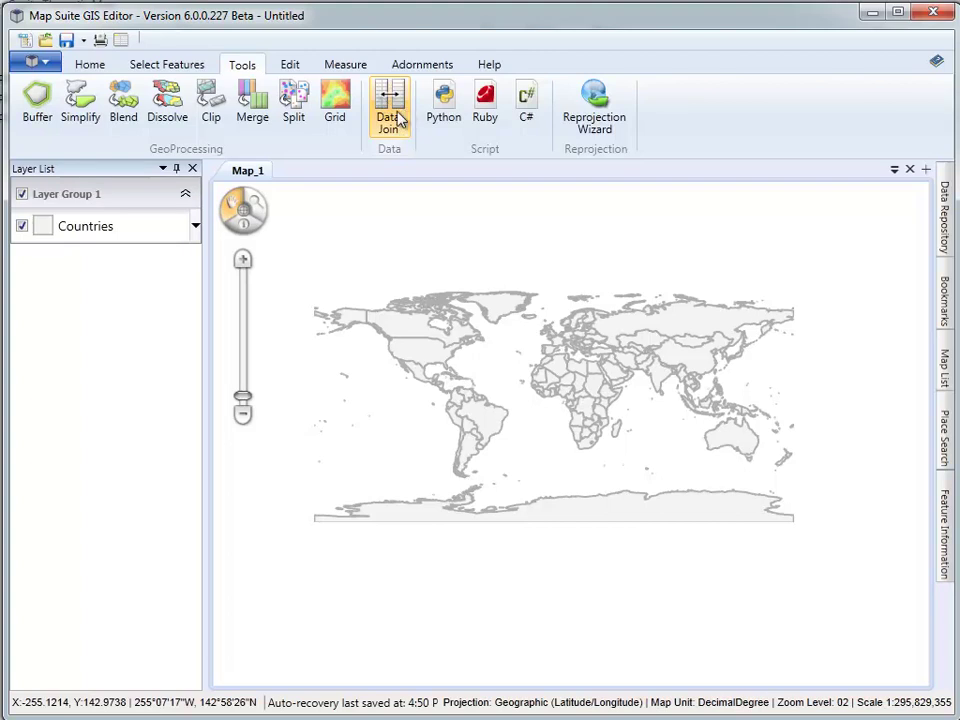
drag(611, 369, 572, 357)
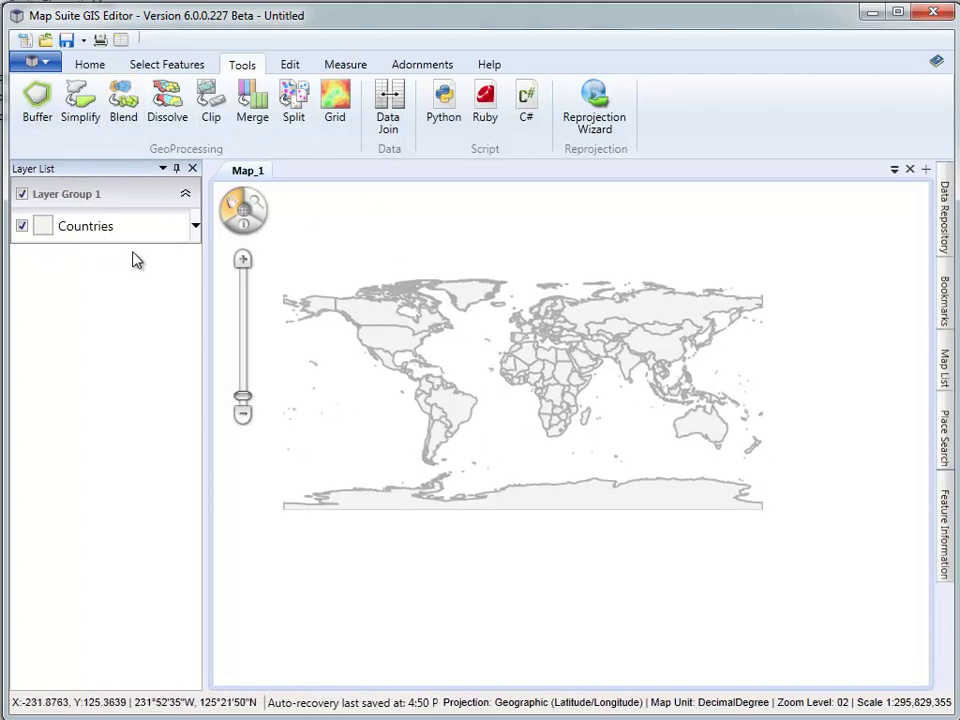
- Examine the Countries layer's attribute table across to its last columns, and close it
click(122, 41)
drag(530, 665, 786, 656)
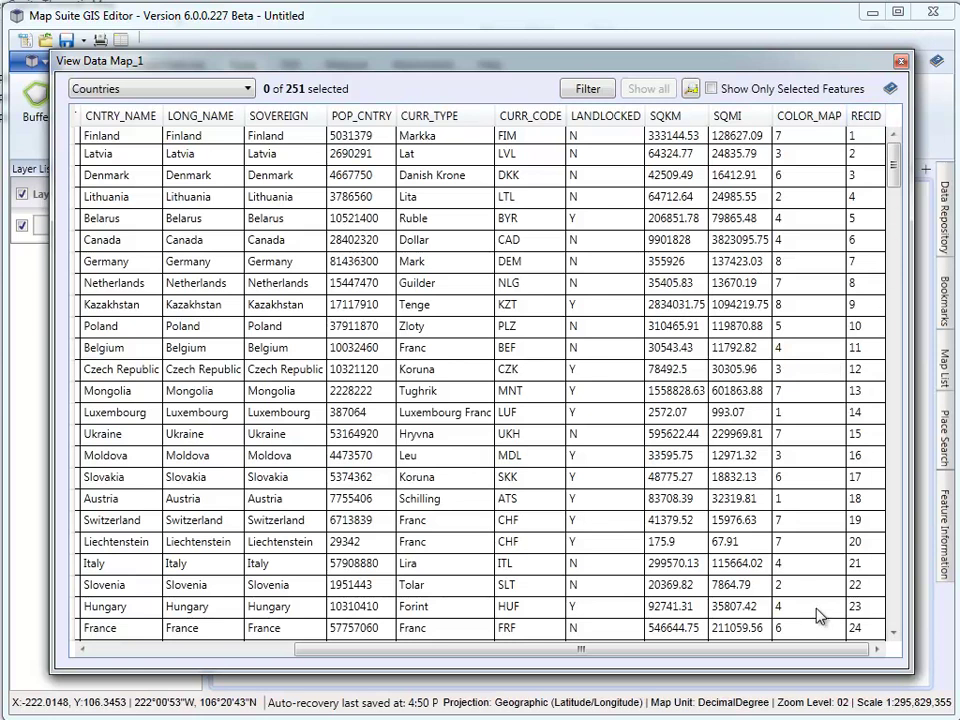
click(901, 61)
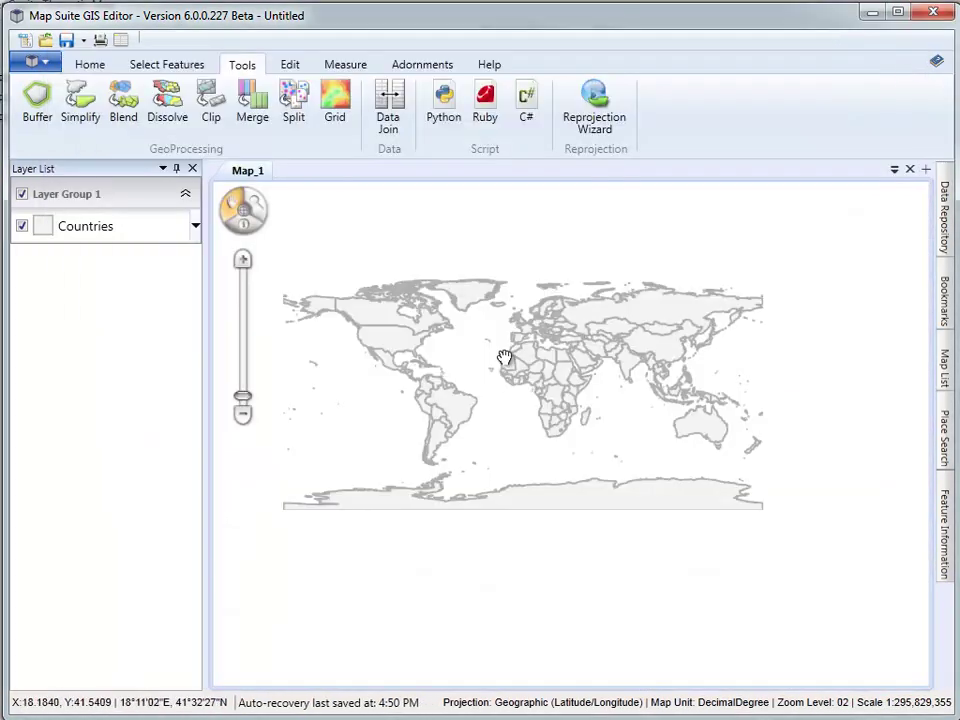
- Start a Data Join with Countries as the layer to join and proceed to choosing the delimited file
click(388, 105)
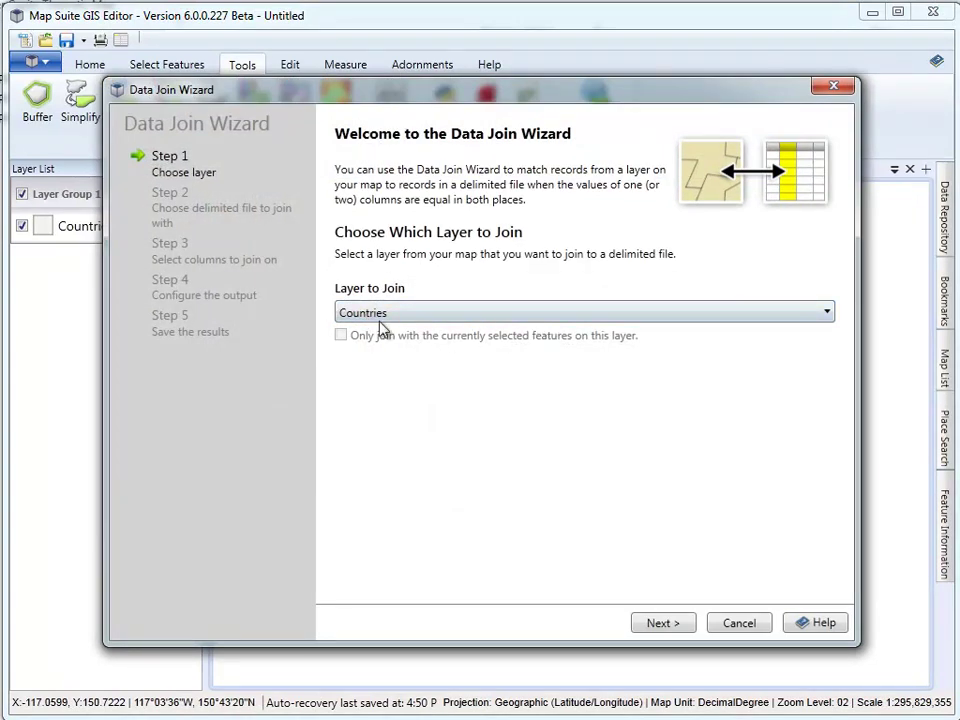
click(664, 624)
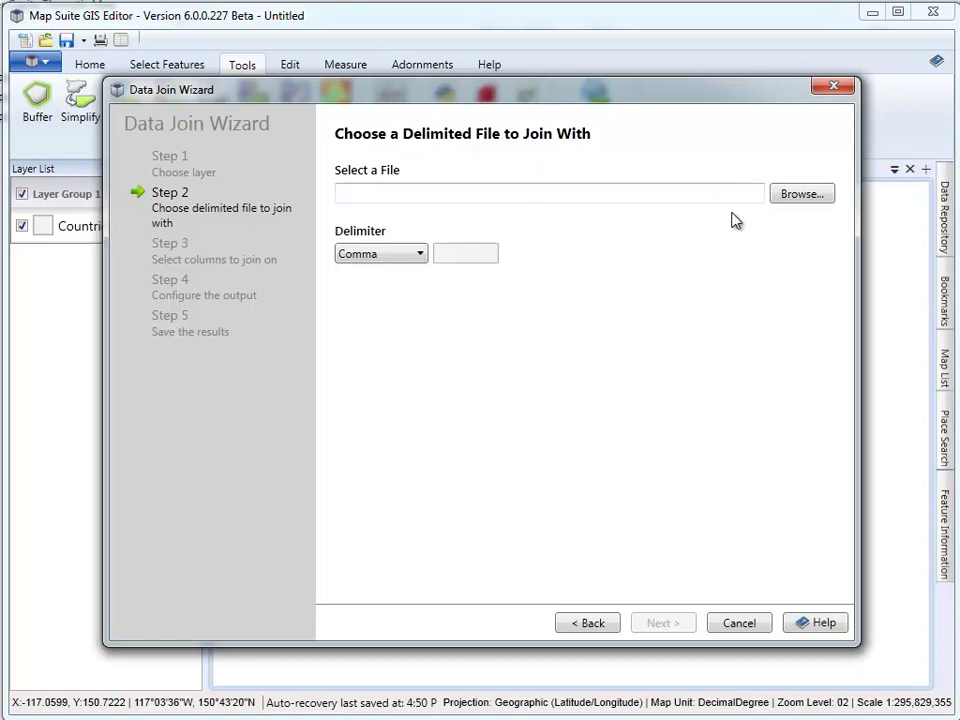
- Try to load WorldGDPData.csv from the Downloads folder as the delimited file to join with
click(792, 200)
key(Escape)
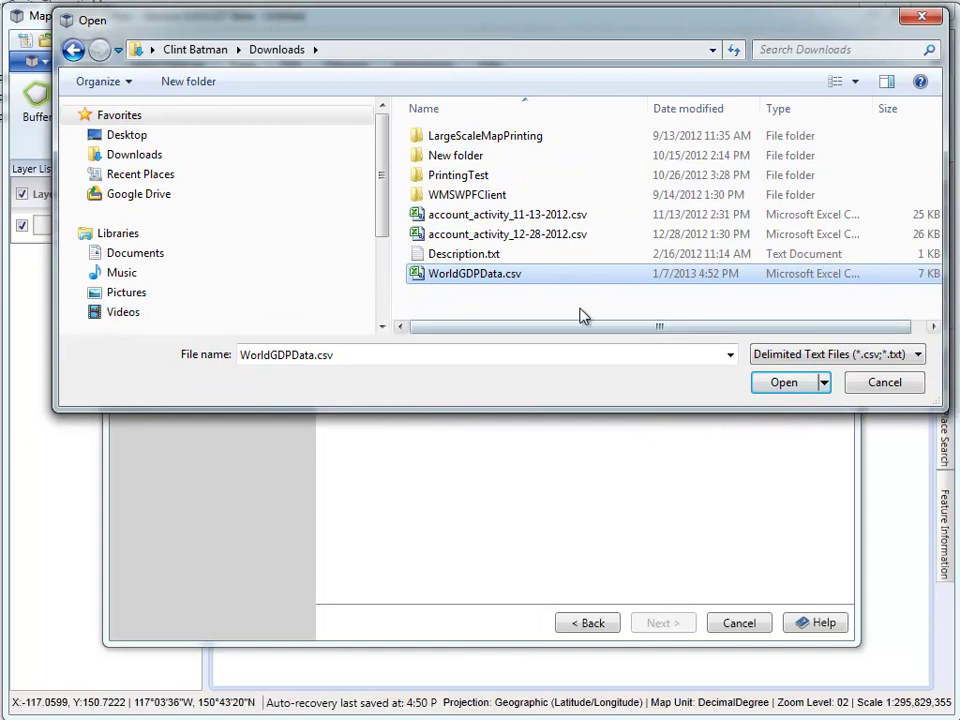
click(780, 383)
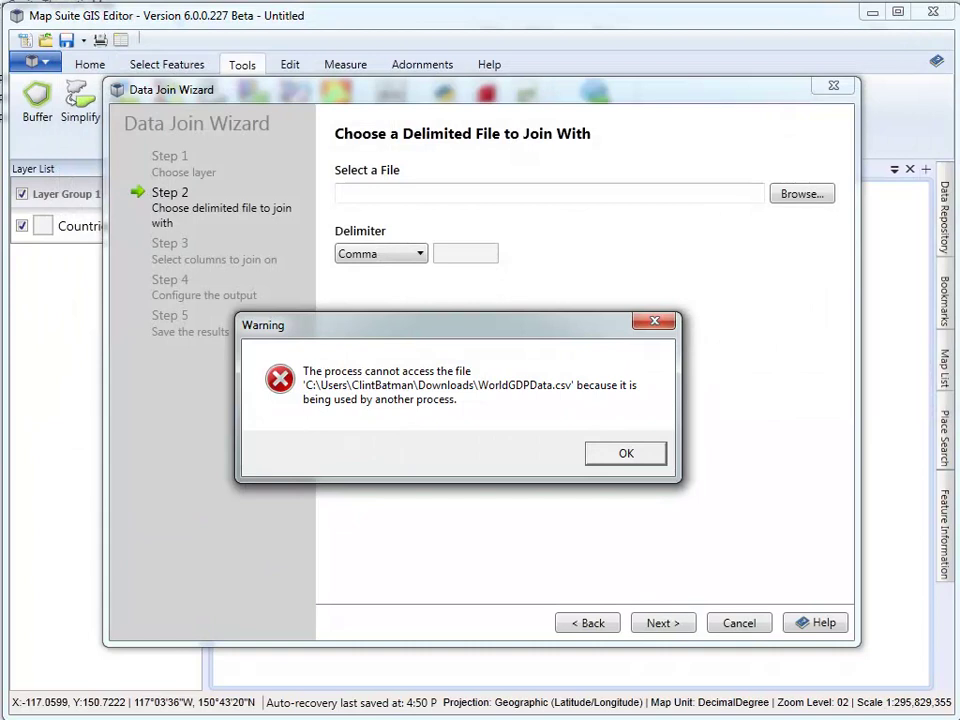
click(627, 455)
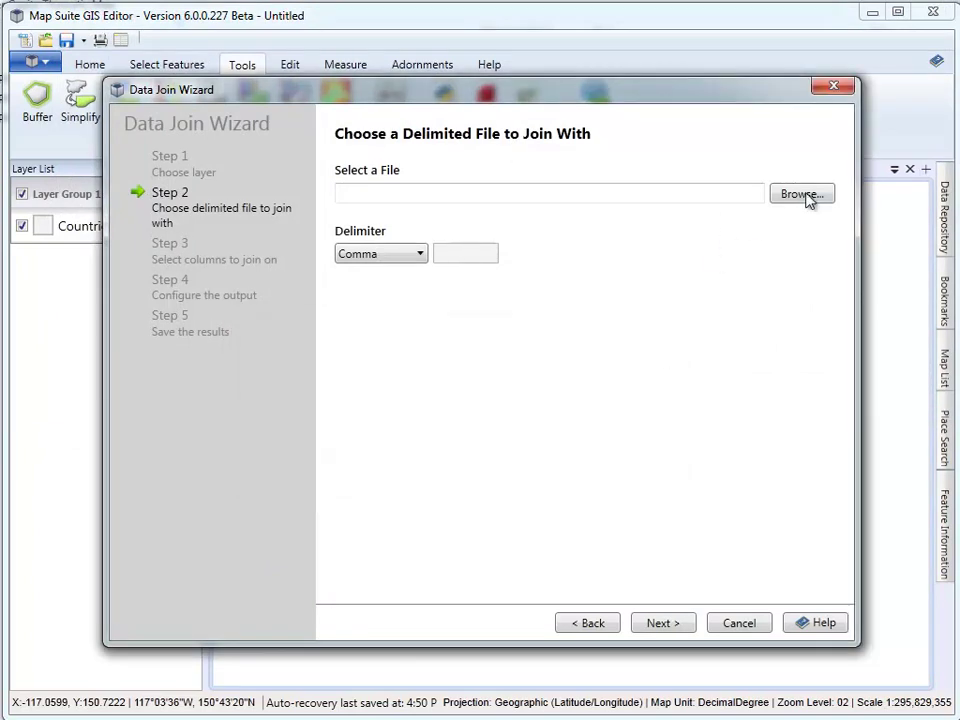
click(799, 194)
double_click(450, 276)
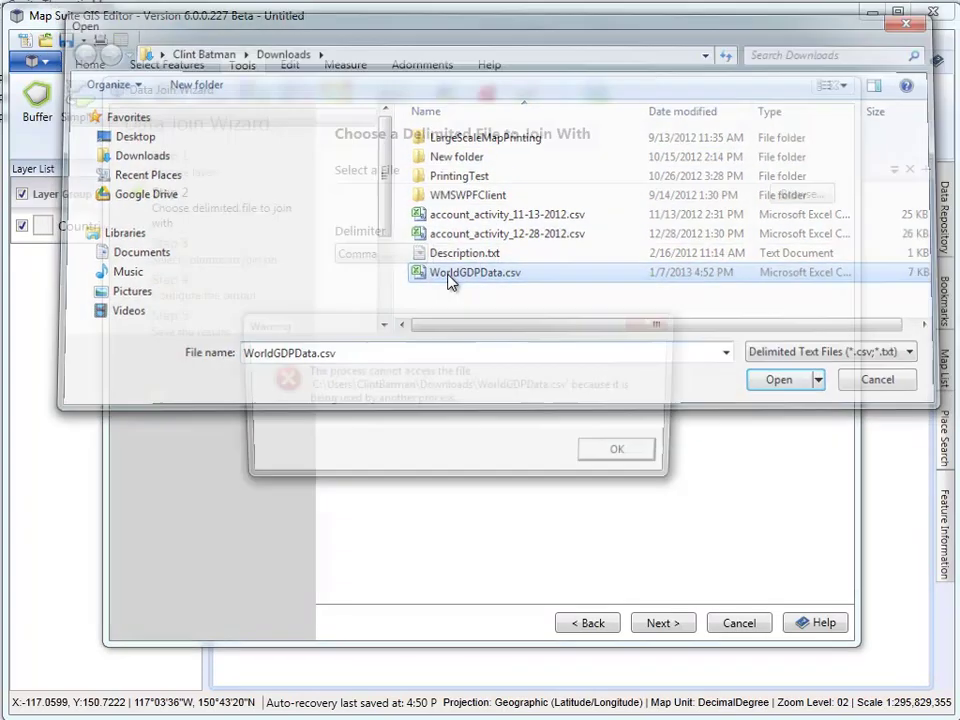
click(613, 455)
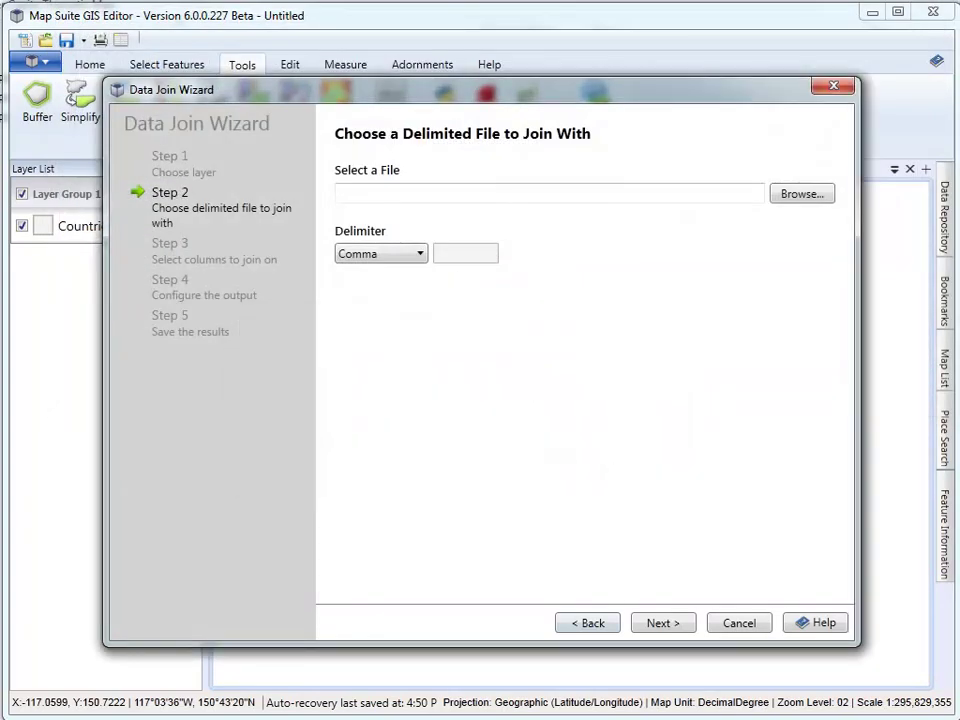
- Choose WorldGDPData.csv from the Downloads folder as the comma-delimited file to join with and proceed to the column matching
key(Escape)
click(799, 195)
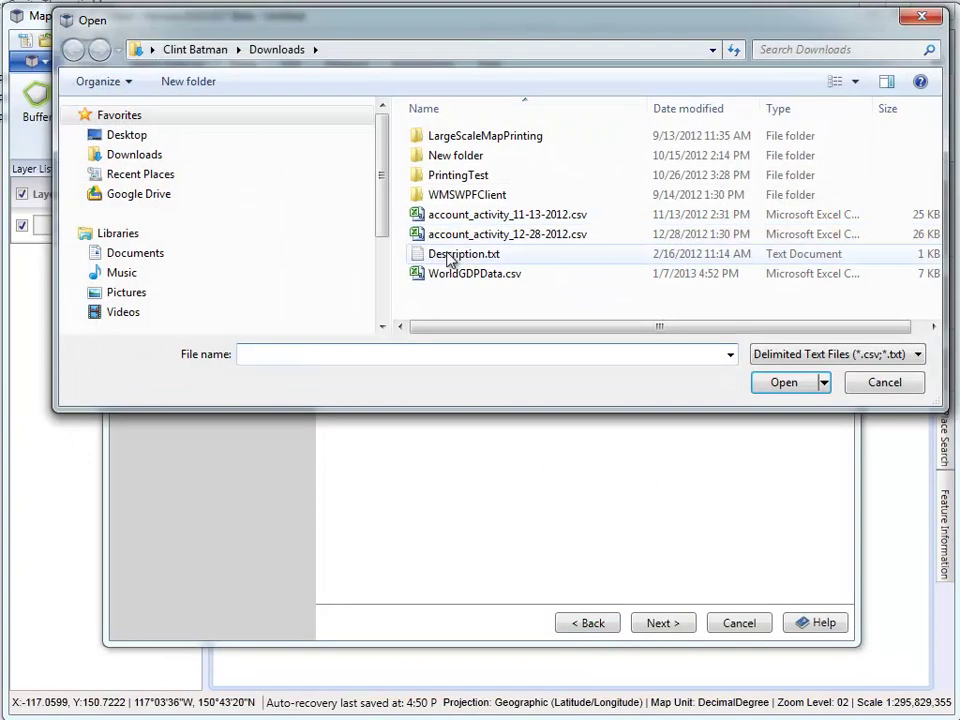
double_click(472, 275)
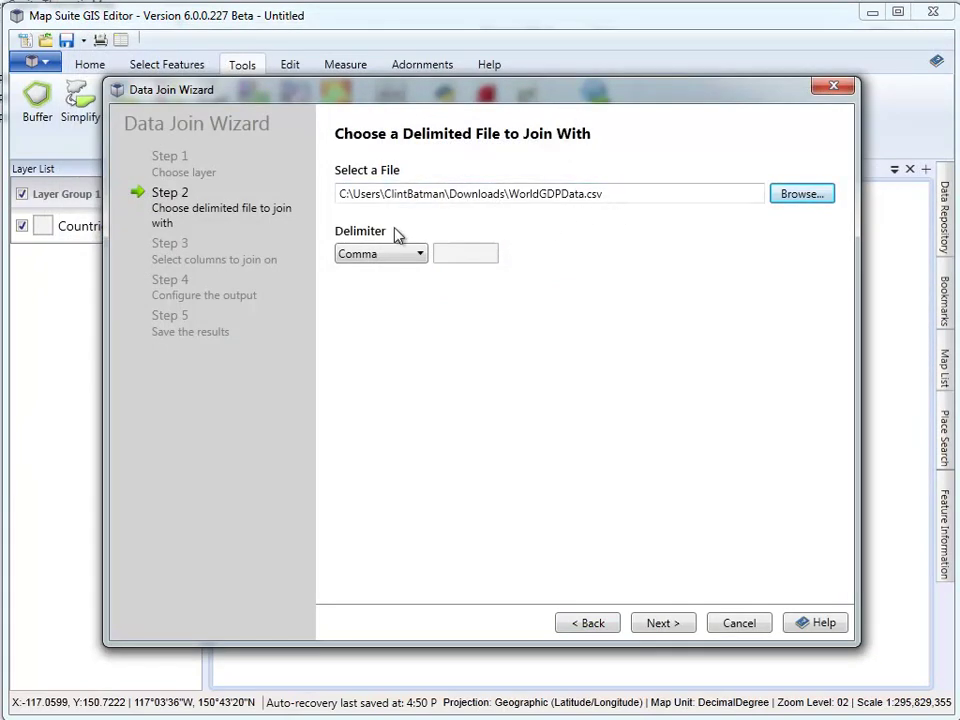
click(660, 624)
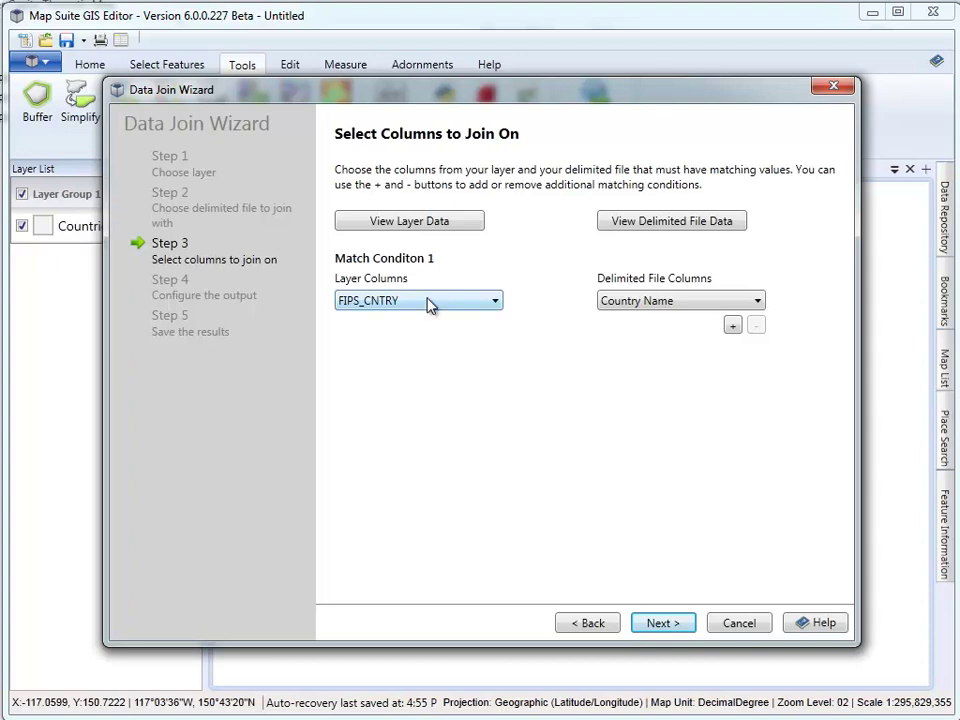
- Compare the country code columns in the Countries layer data with those in the delimited file's preview
click(407, 222)
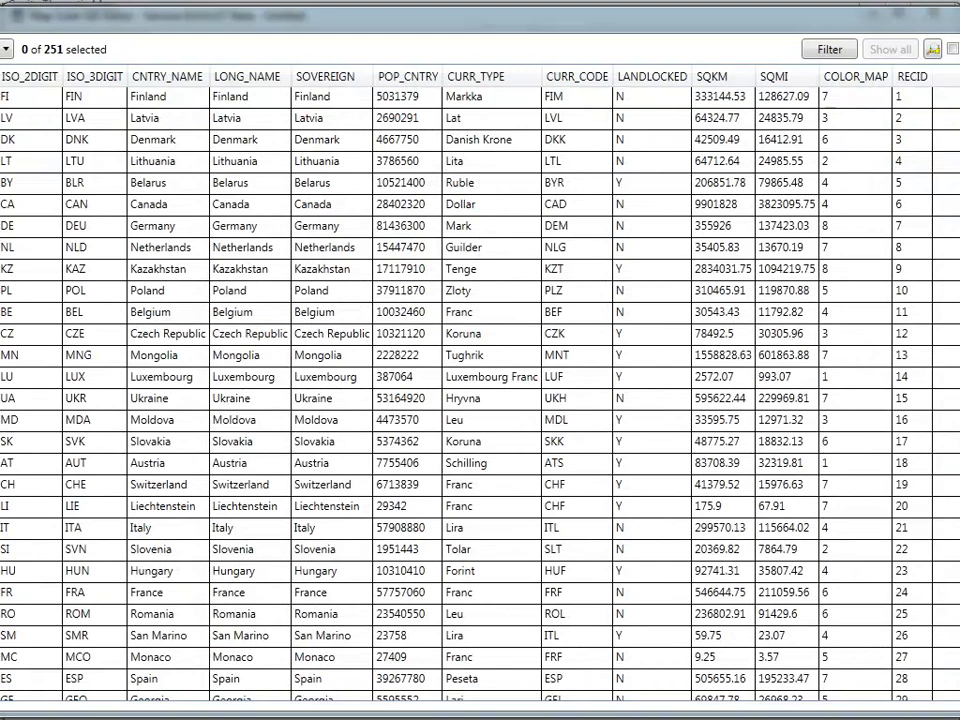
double_click(330, 15)
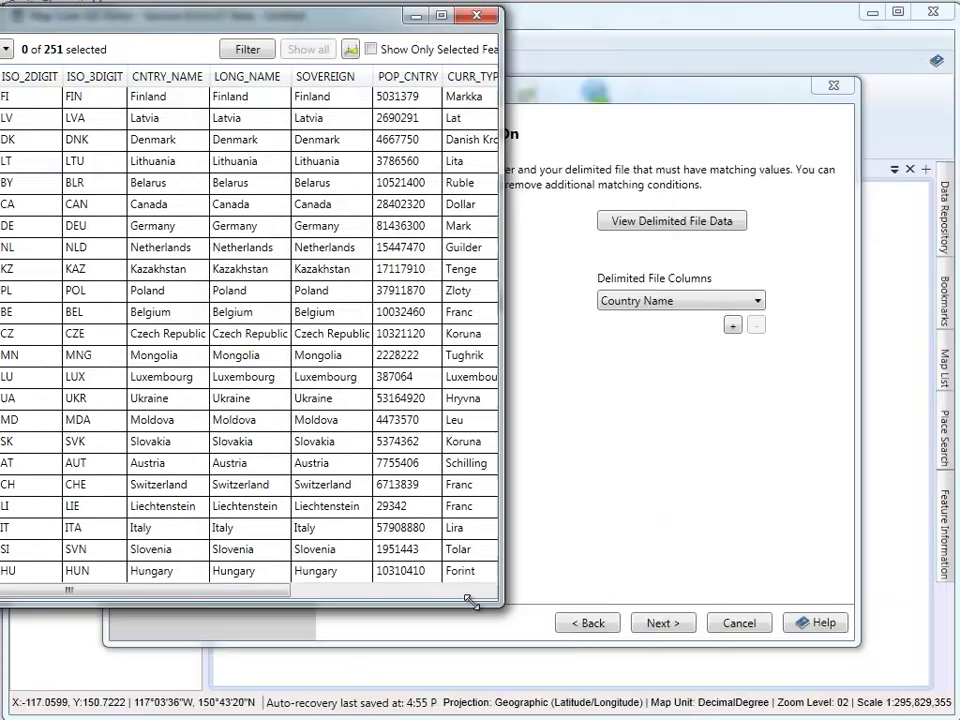
drag(330, 20, 608, 102)
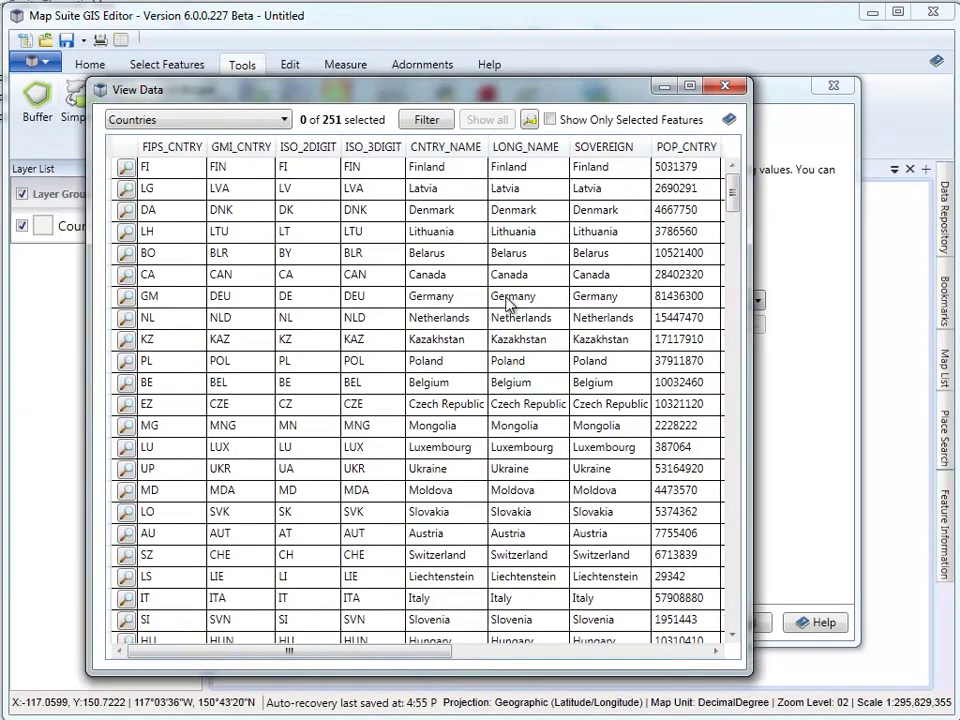
drag(324, 651, 355, 645)
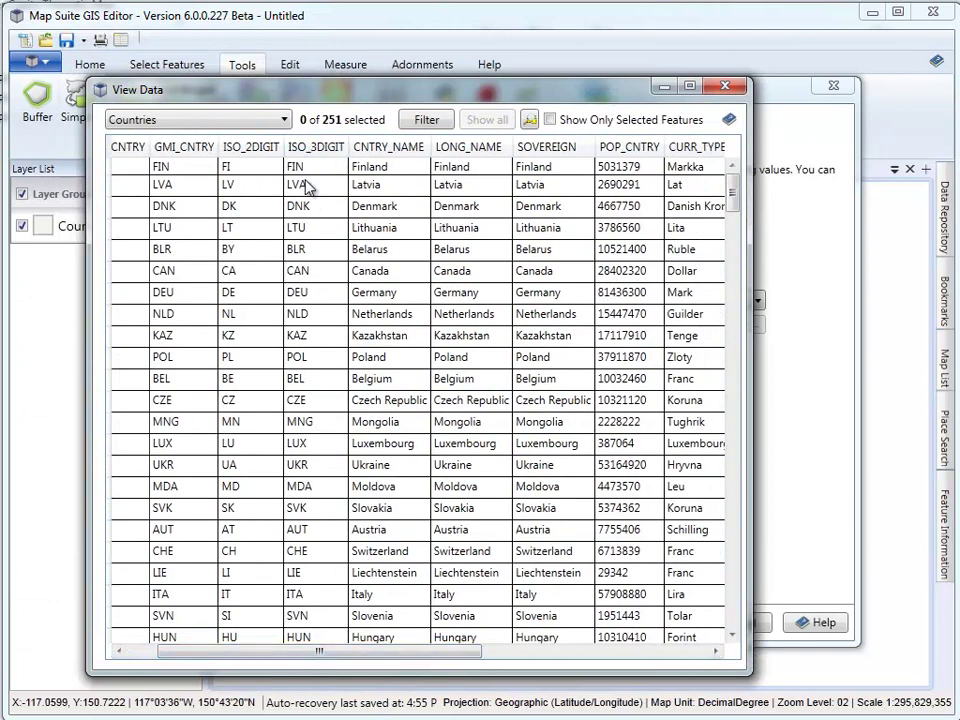
scroll(317, 370, down, 2)
scroll(321, 381, up, 2)
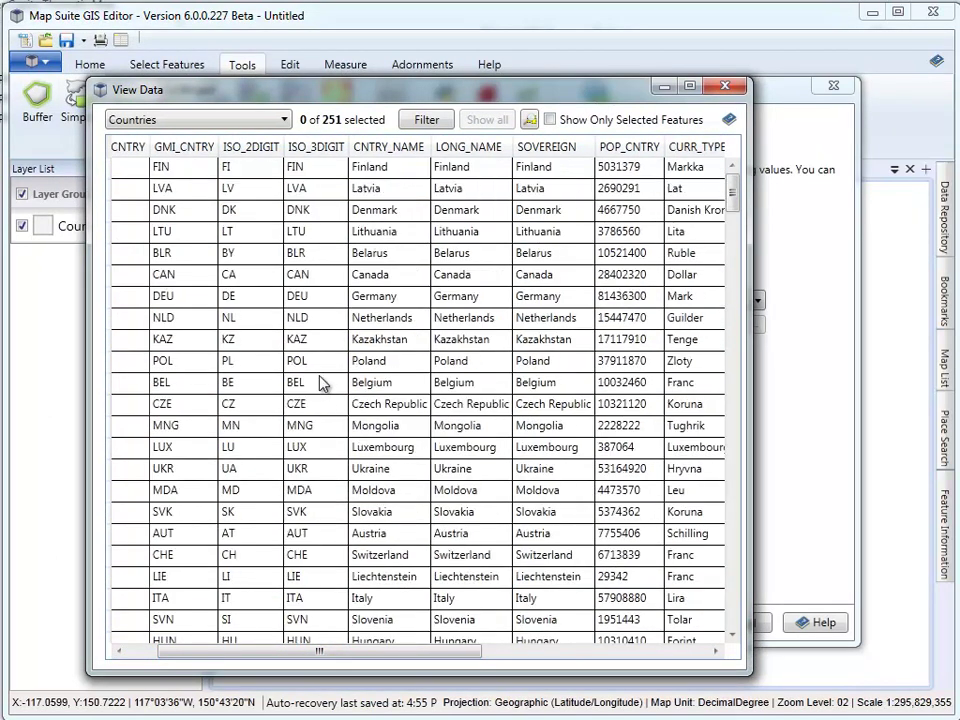
click(726, 87)
click(674, 222)
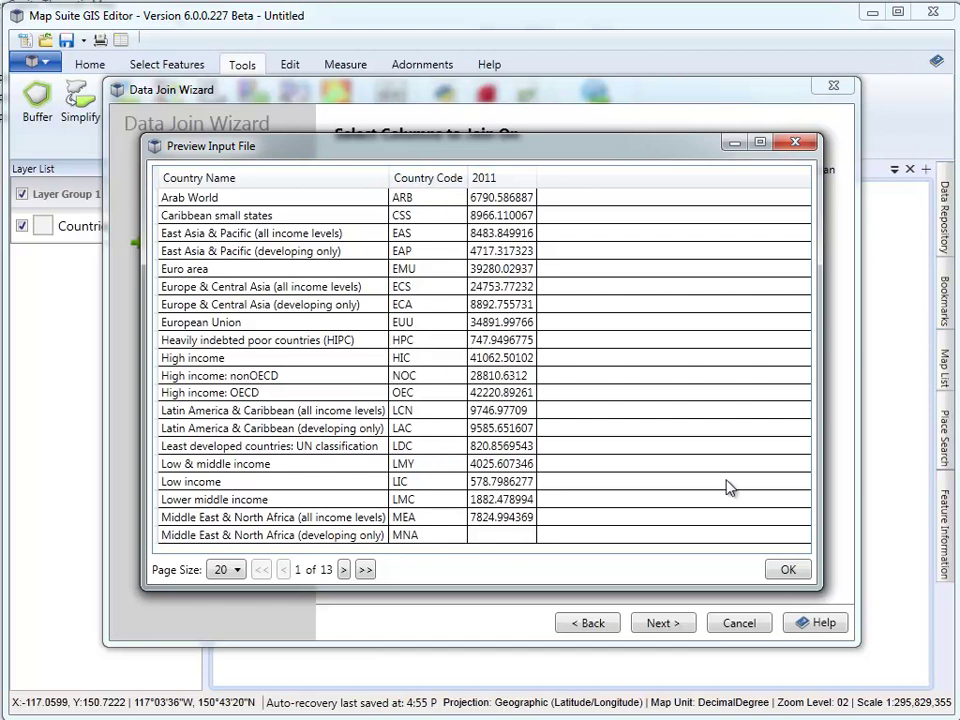
click(795, 145)
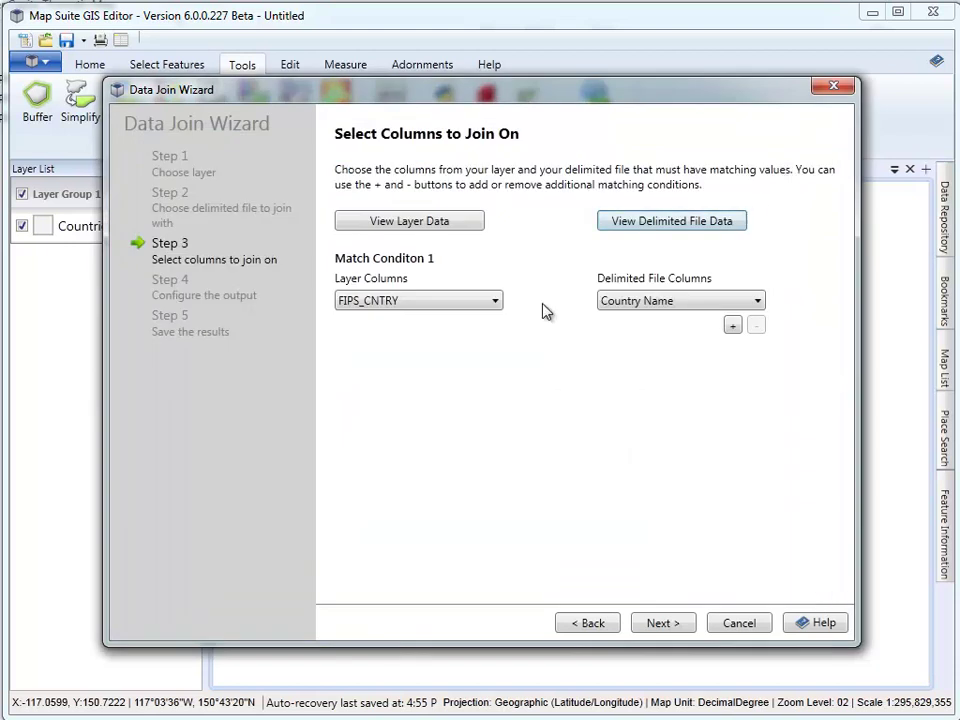
- Set the match condition to join the layer column ISO_3DIGIT to the delimited file column Country Code
click(375, 301)
click(372, 364)
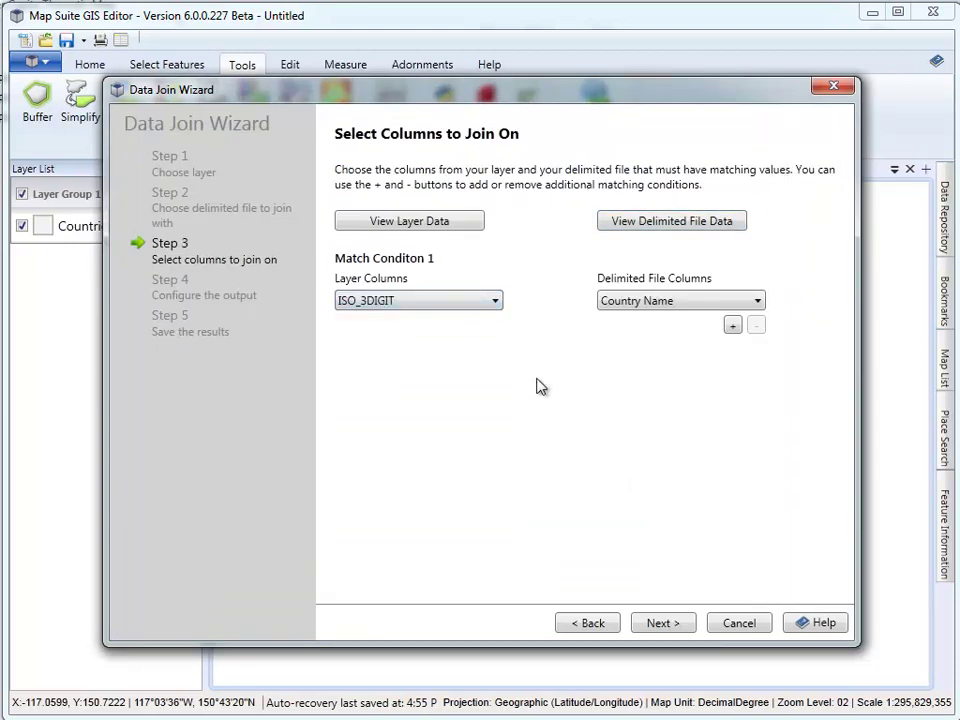
click(632, 305)
click(614, 335)
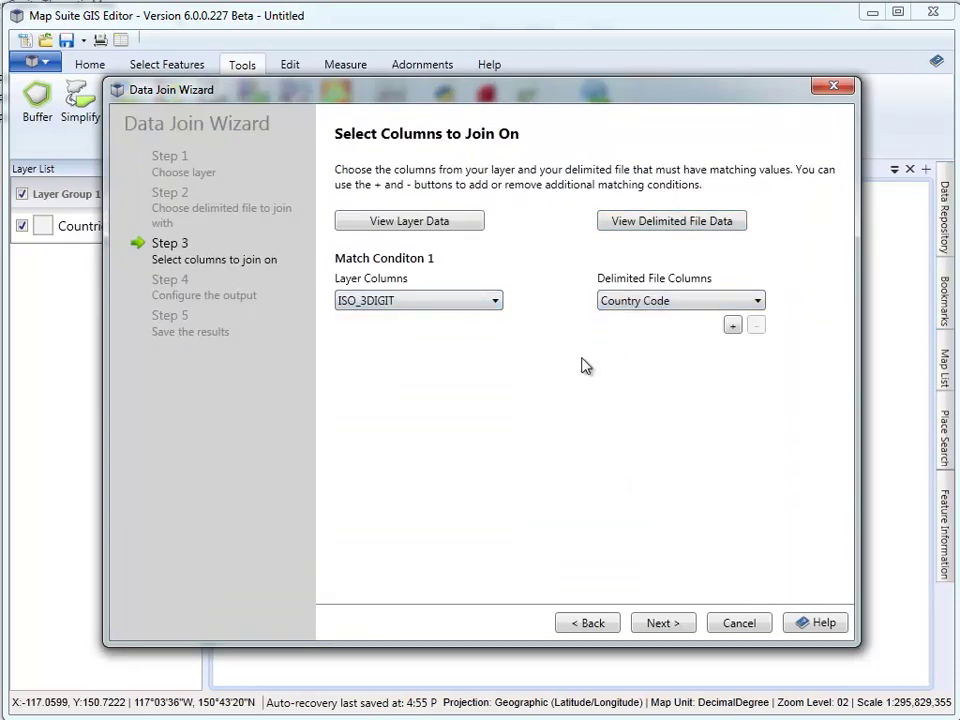
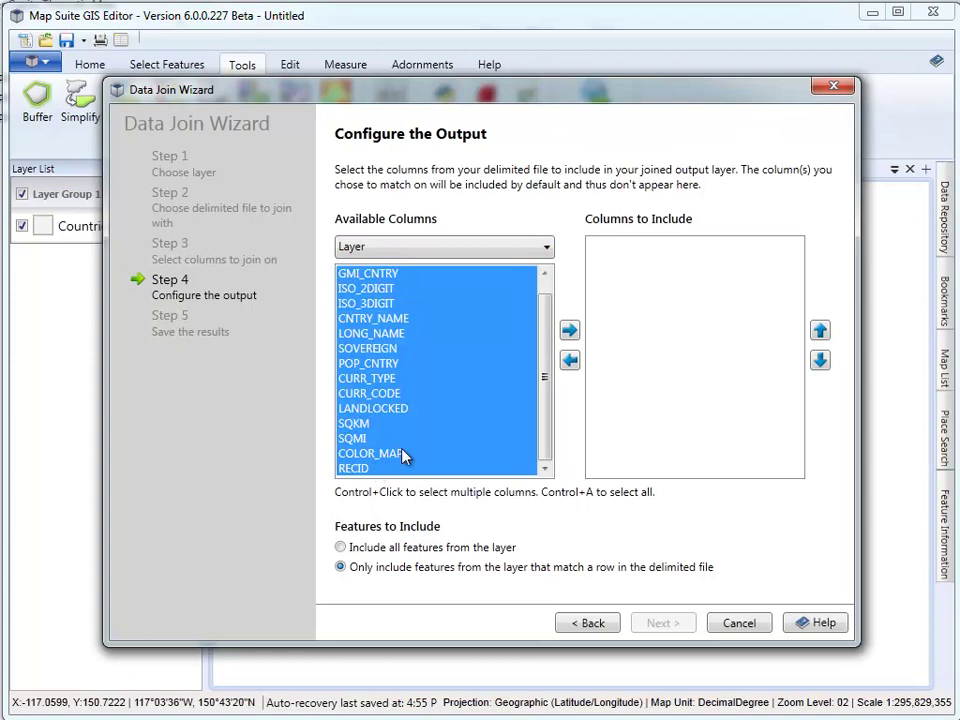
- Include all of the layer's columns, from GMI_CNTRY to RECID plus FIPS_CNTRY, in the joined output
click(569, 330)
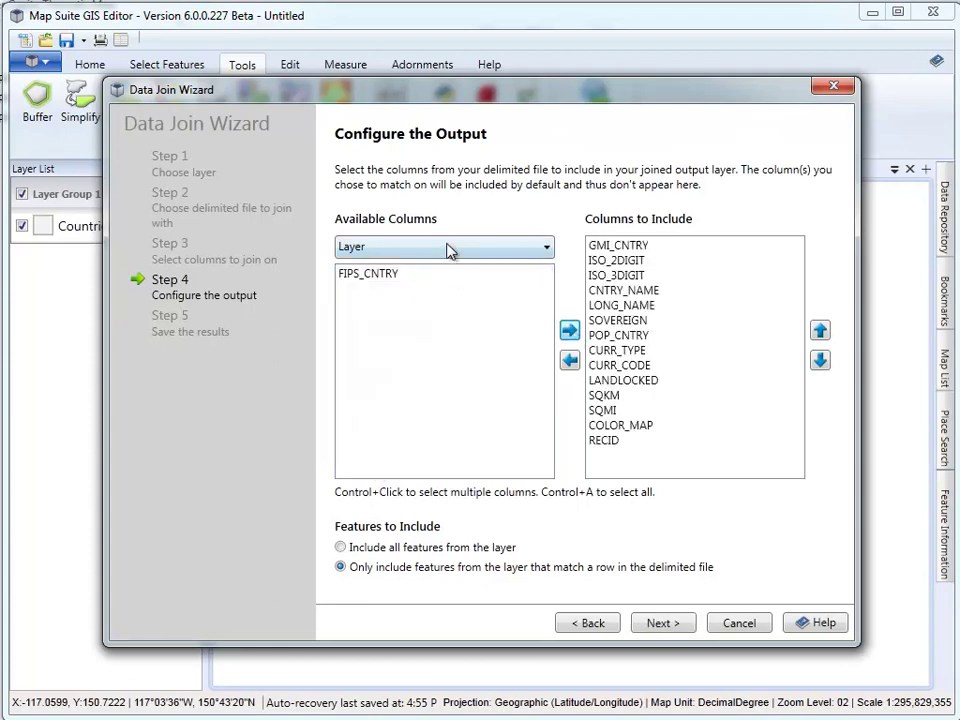
click(447, 250)
click(440, 283)
click(386, 274)
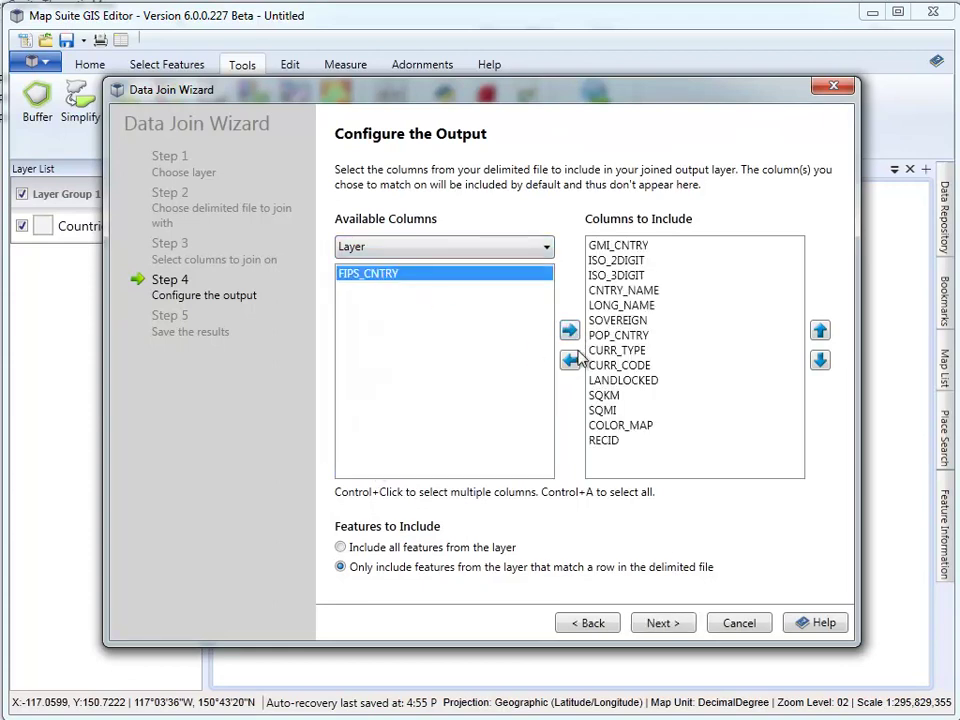
click(567, 330)
- Add the delimited file's 2011 column to the output, include all features from the layer, and proceed to saving the results
click(447, 250)
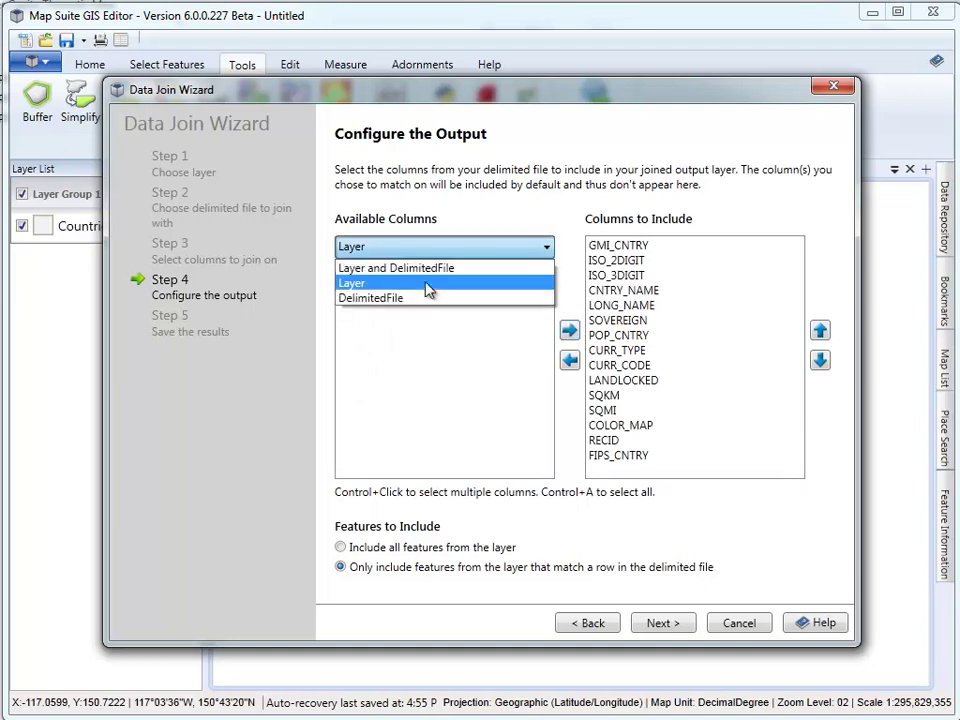
click(414, 302)
click(355, 305)
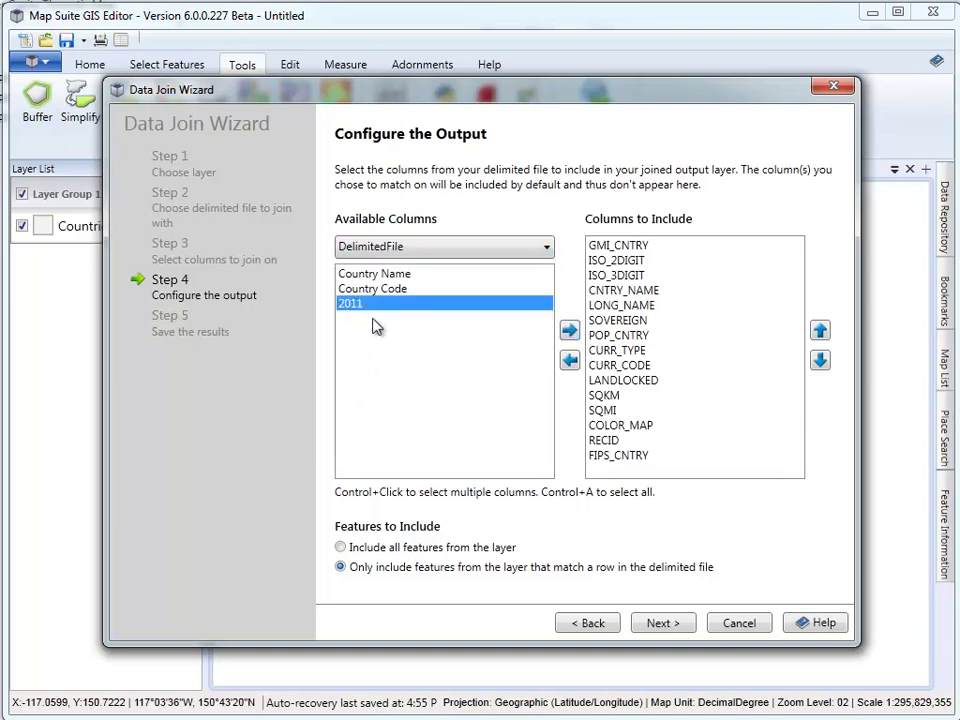
click(569, 332)
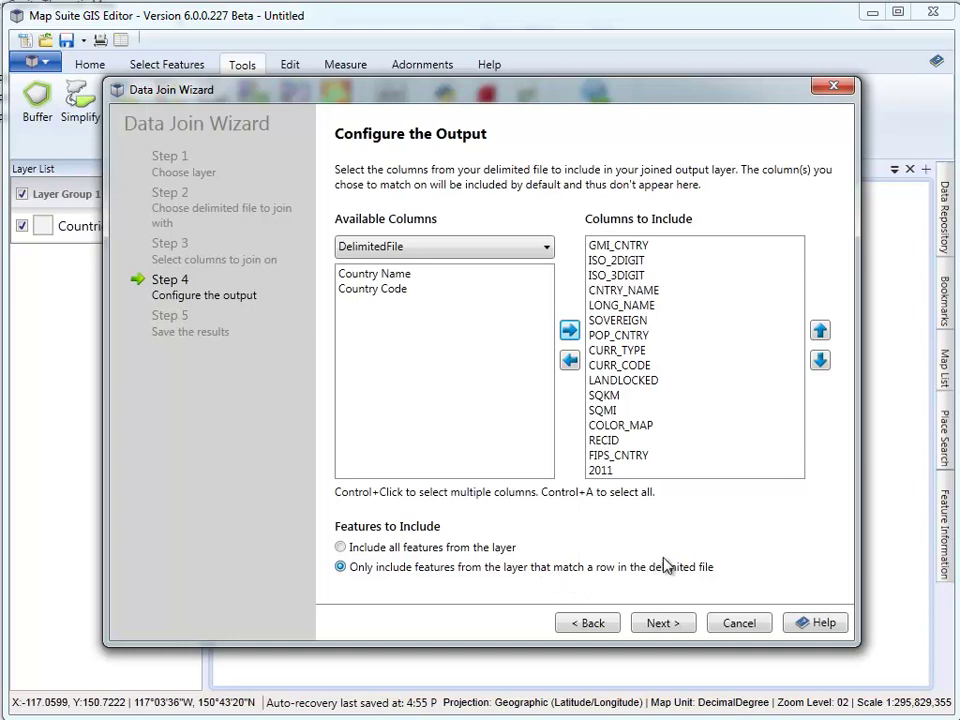
click(344, 549)
click(660, 623)
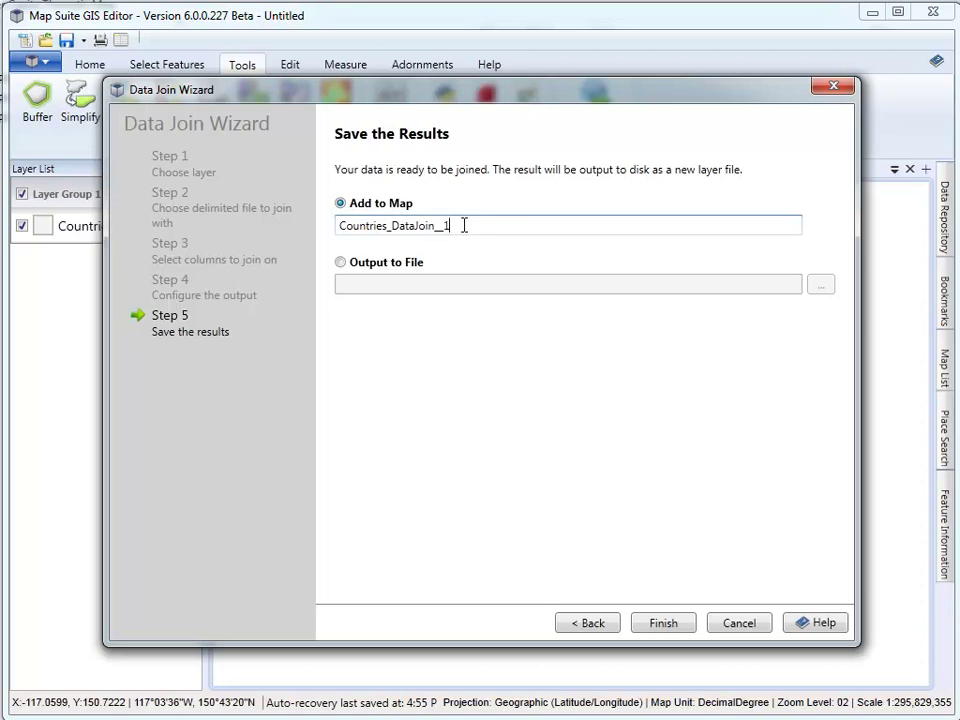
- Output the join results to a shapefile named WorldGDP in the Downloads folder, run the join, and add the result to the map
drag(463, 225, 333, 229)
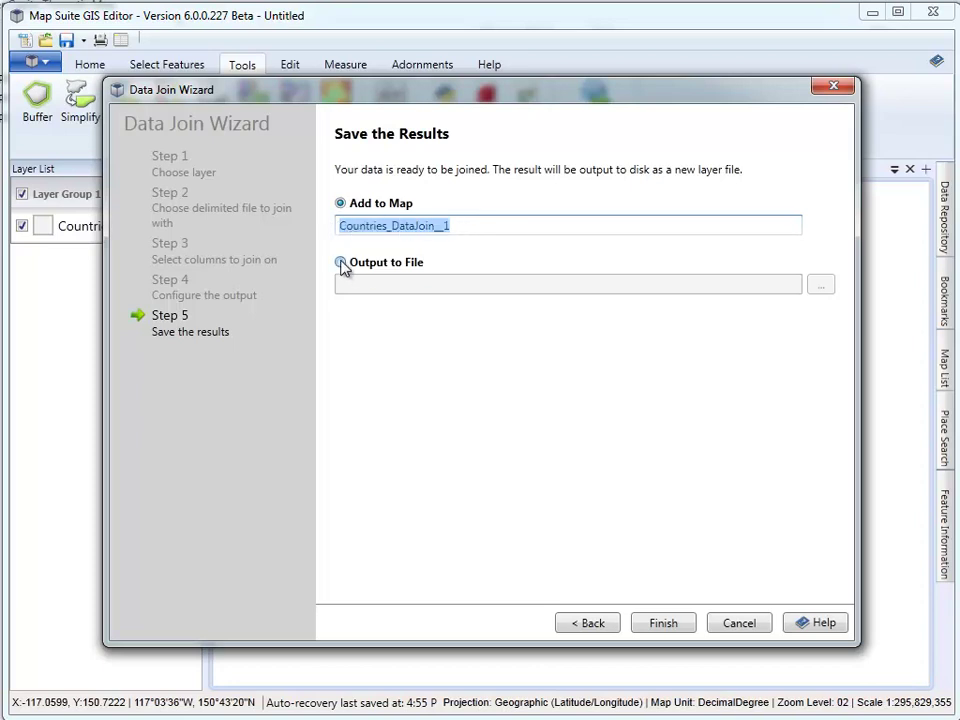
click(341, 262)
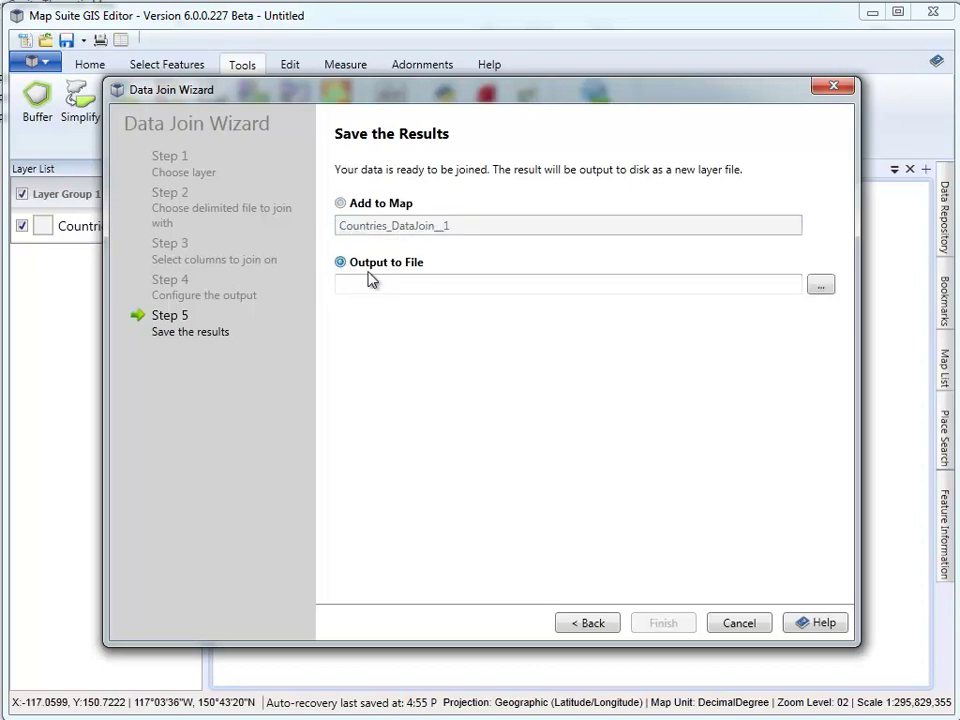
click(821, 288)
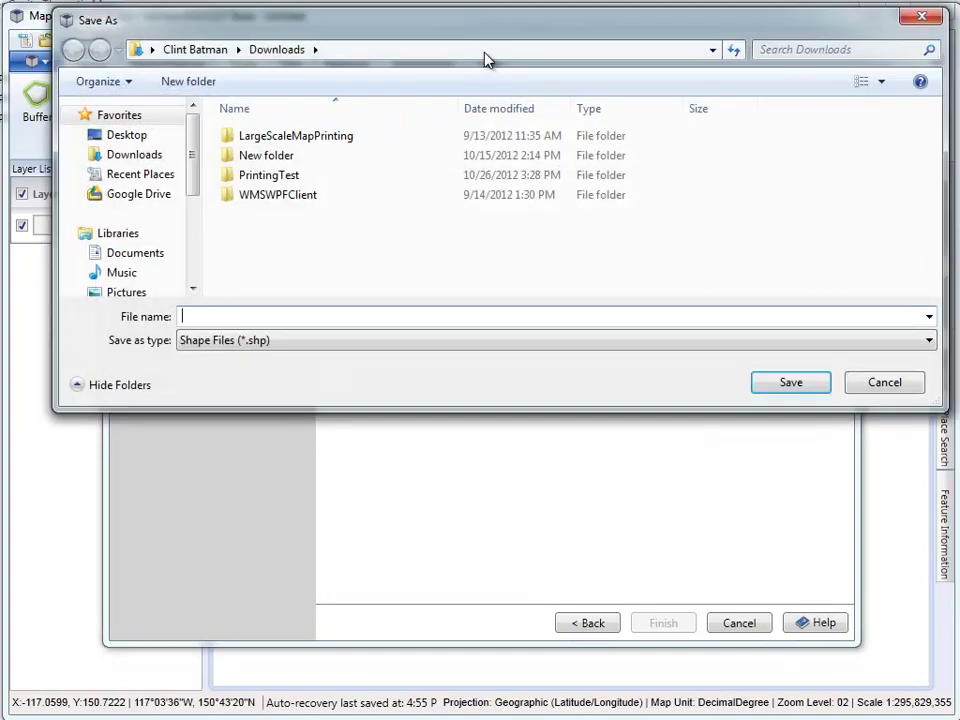
drag(481, 37, 496, 38)
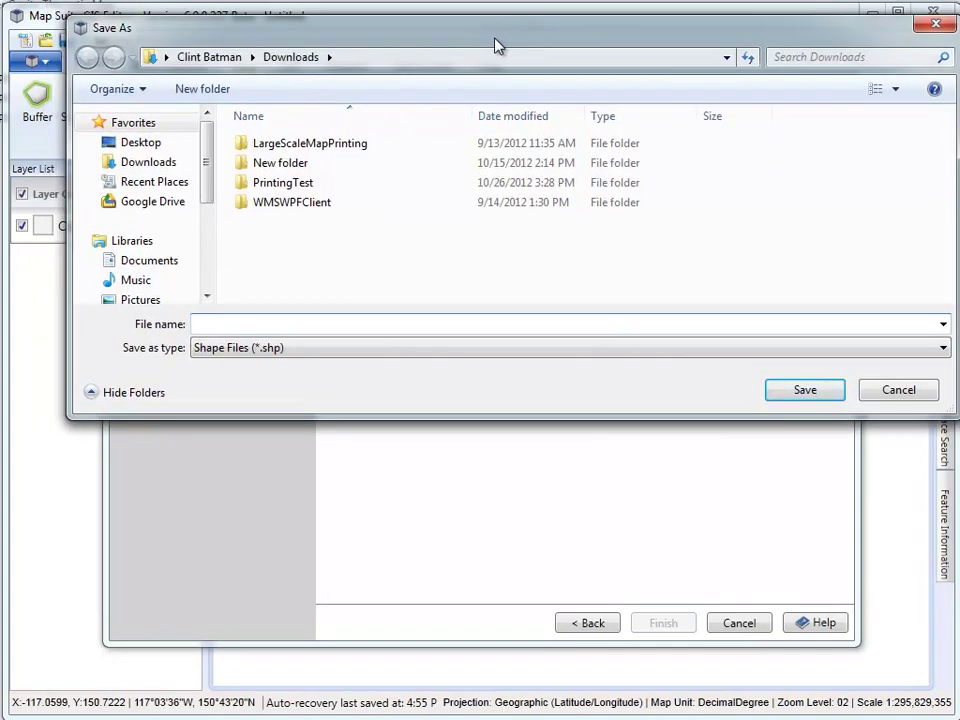
text(Wo)
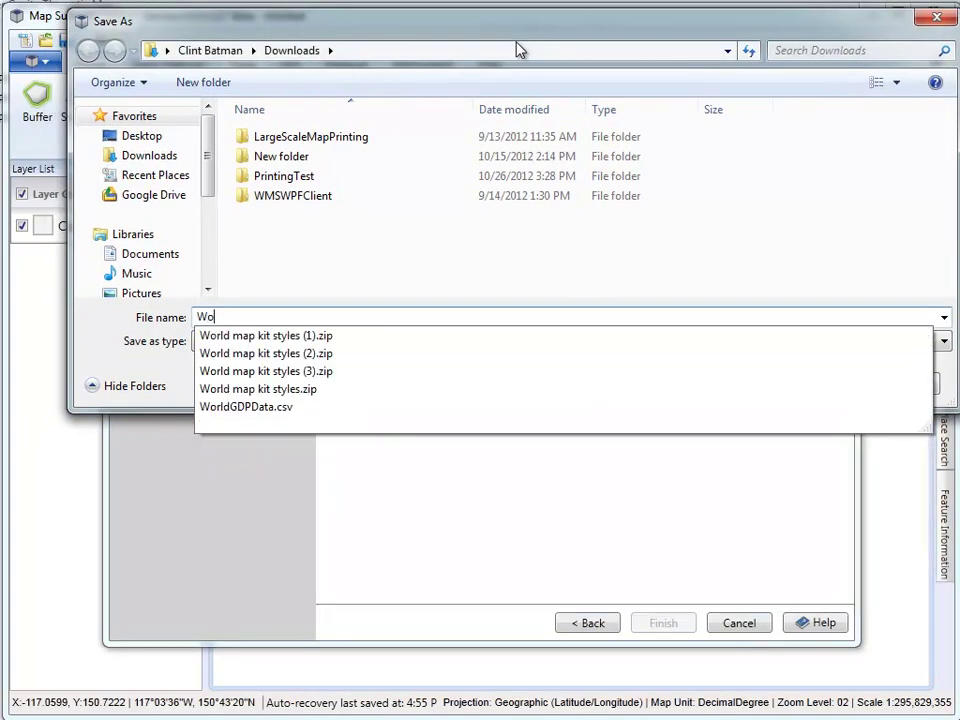
key(BackSpace)
key(BackSpace)
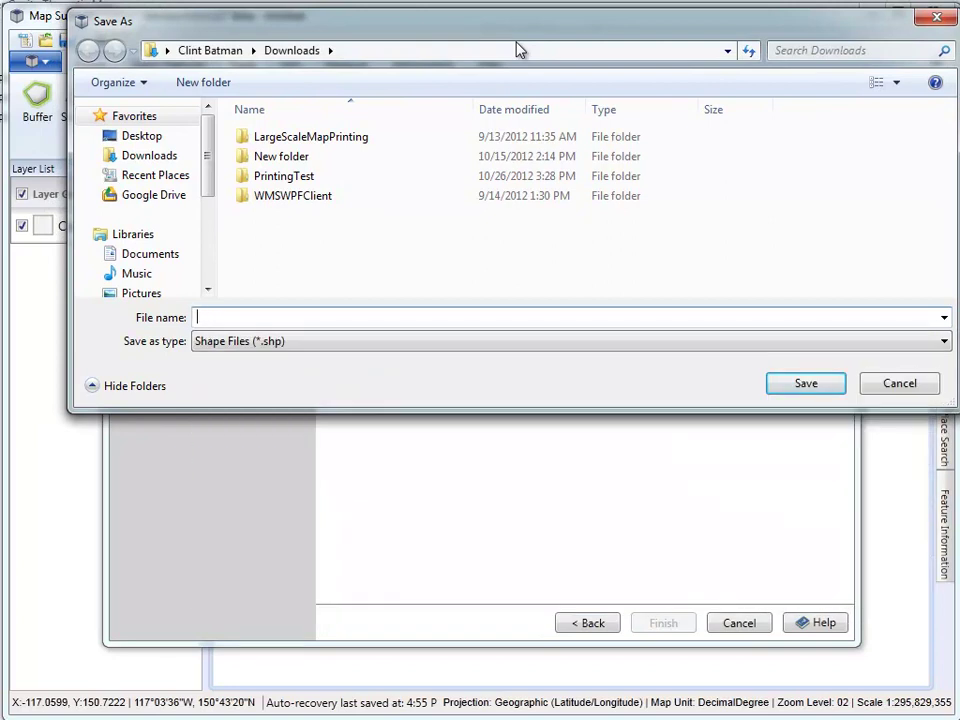
text(WorldGDP)
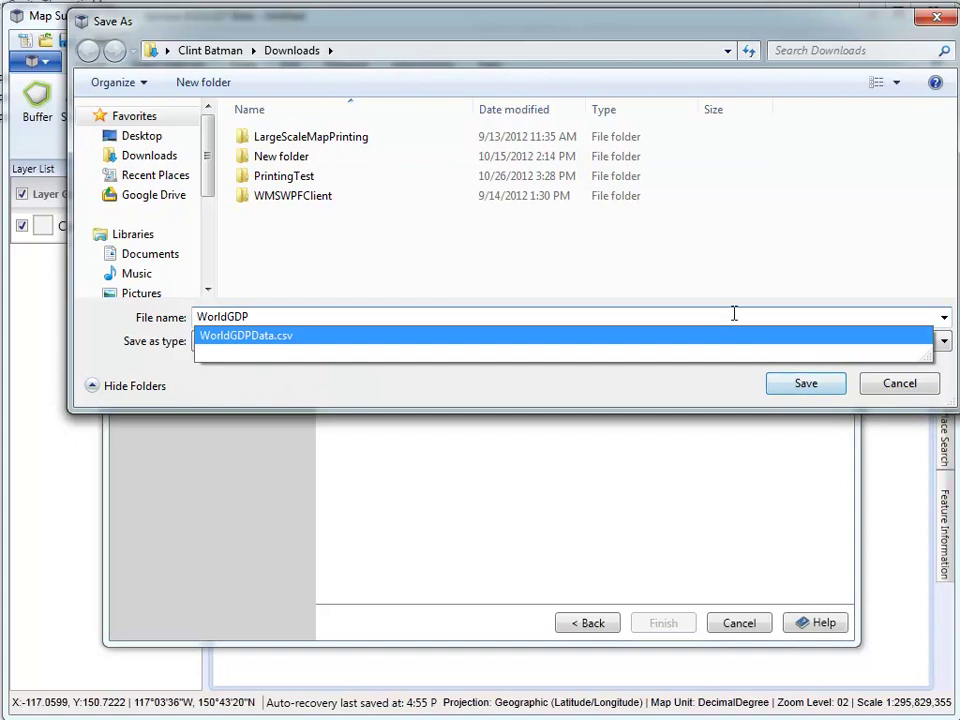
click(795, 388)
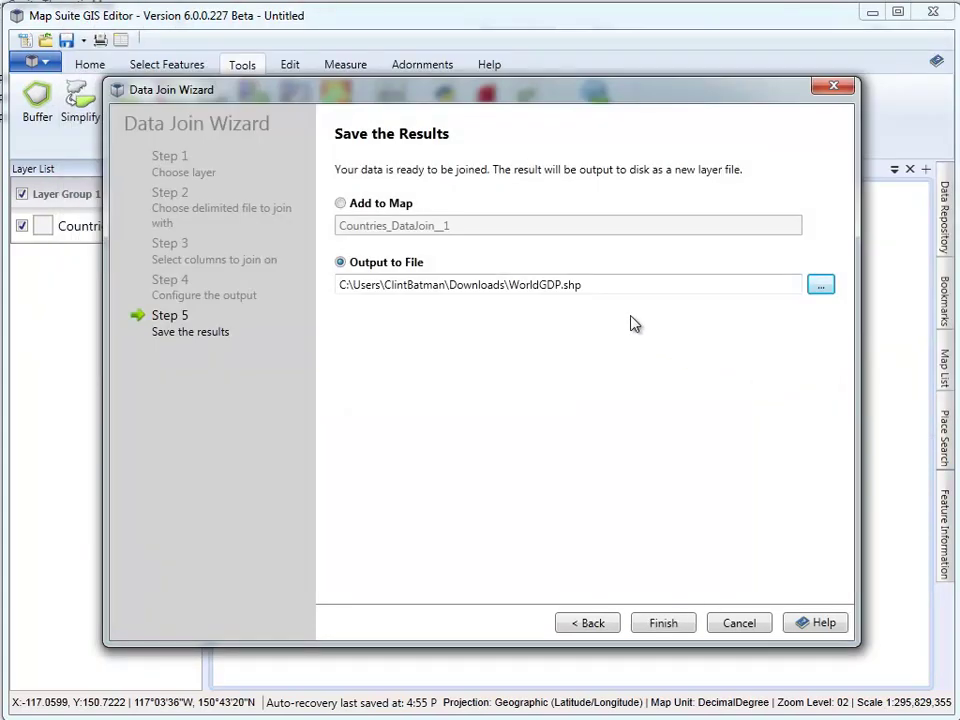
click(664, 624)
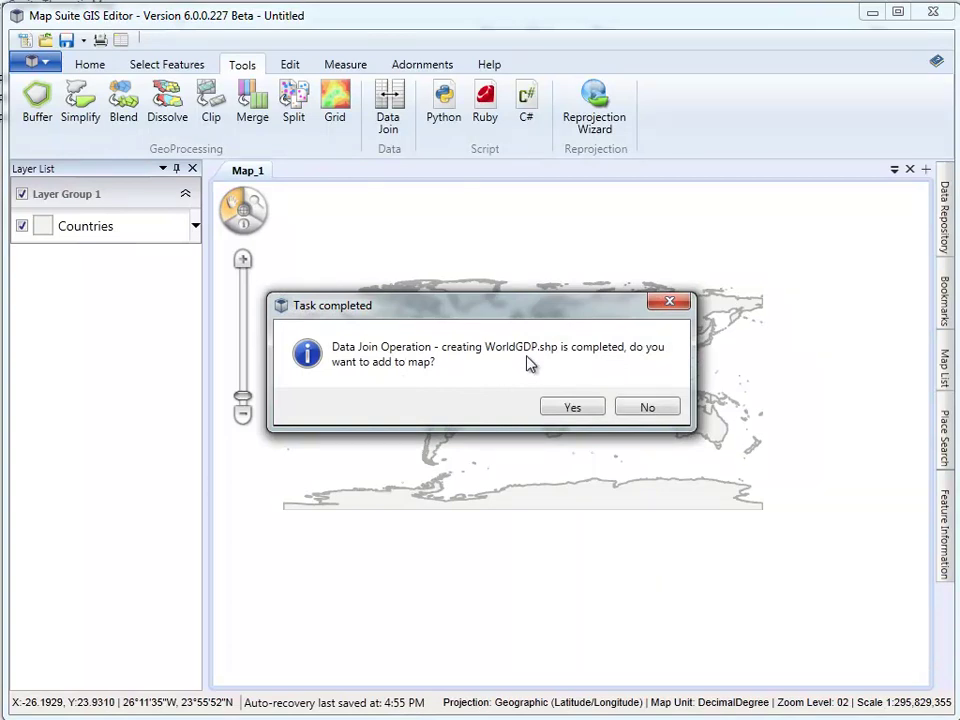
click(572, 409)
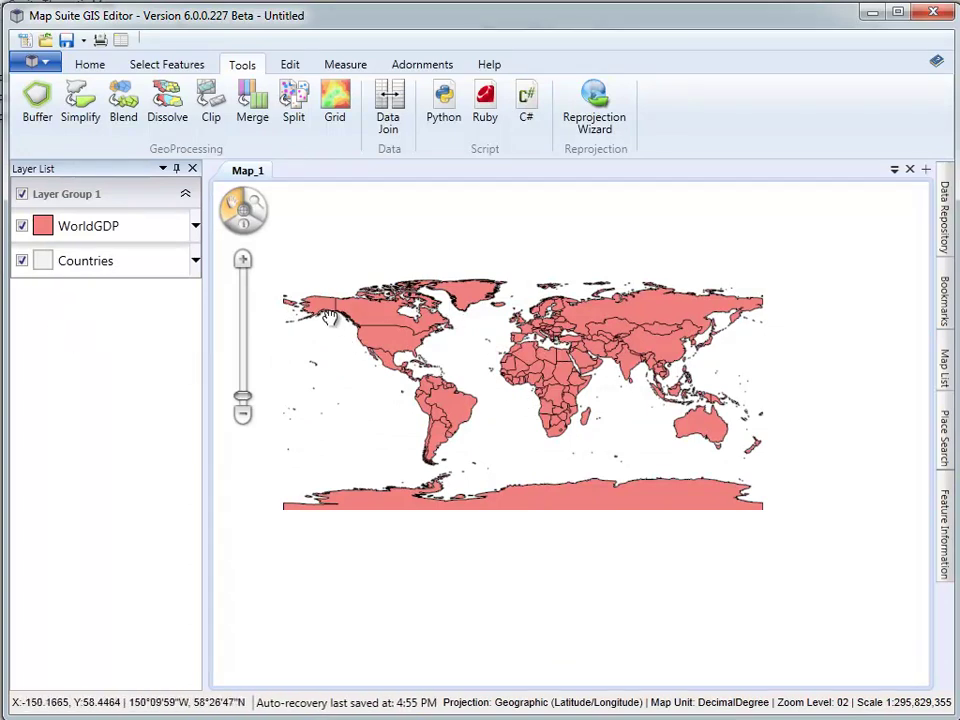
- Examine the WorldGDP layer's attribute data for the joined 2011 column, then close the data view
click(96, 229)
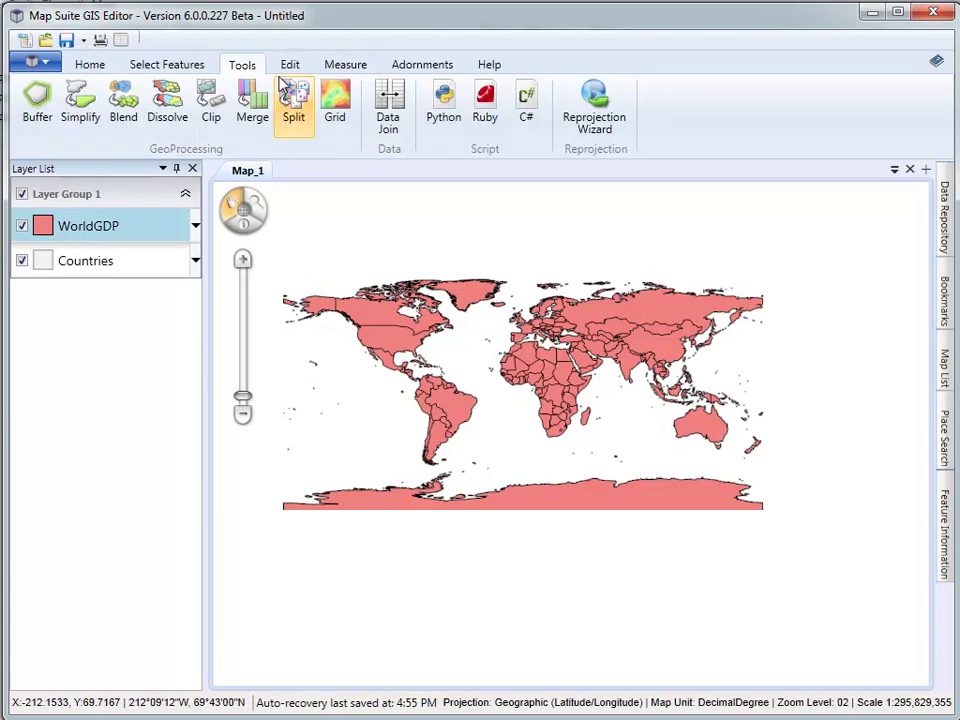
right_click(105, 233)
click(155, 240)
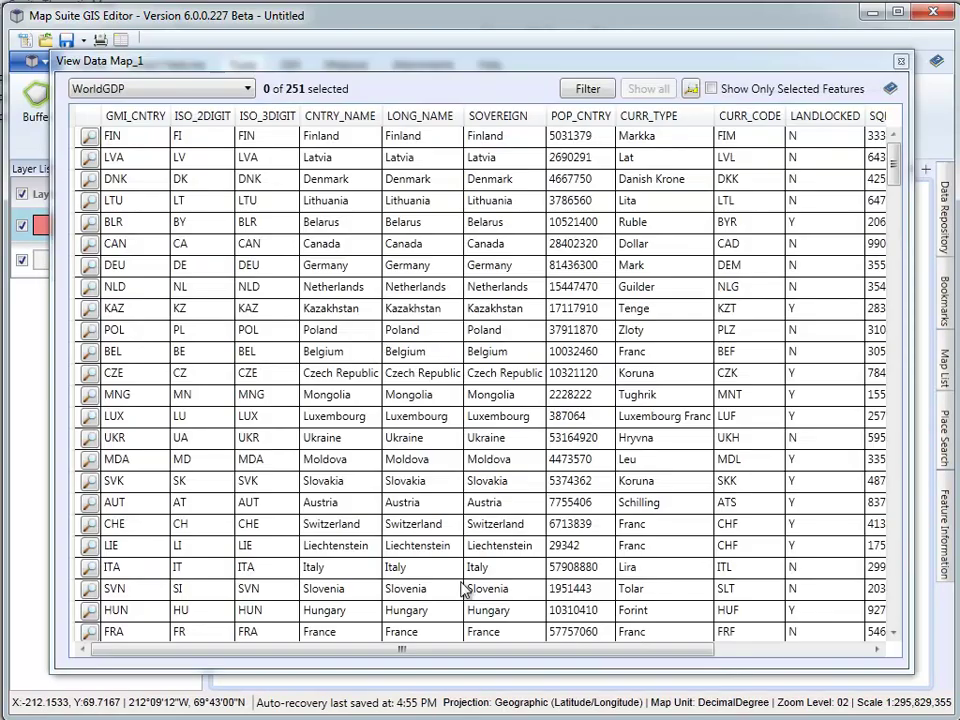
drag(395, 650, 720, 657)
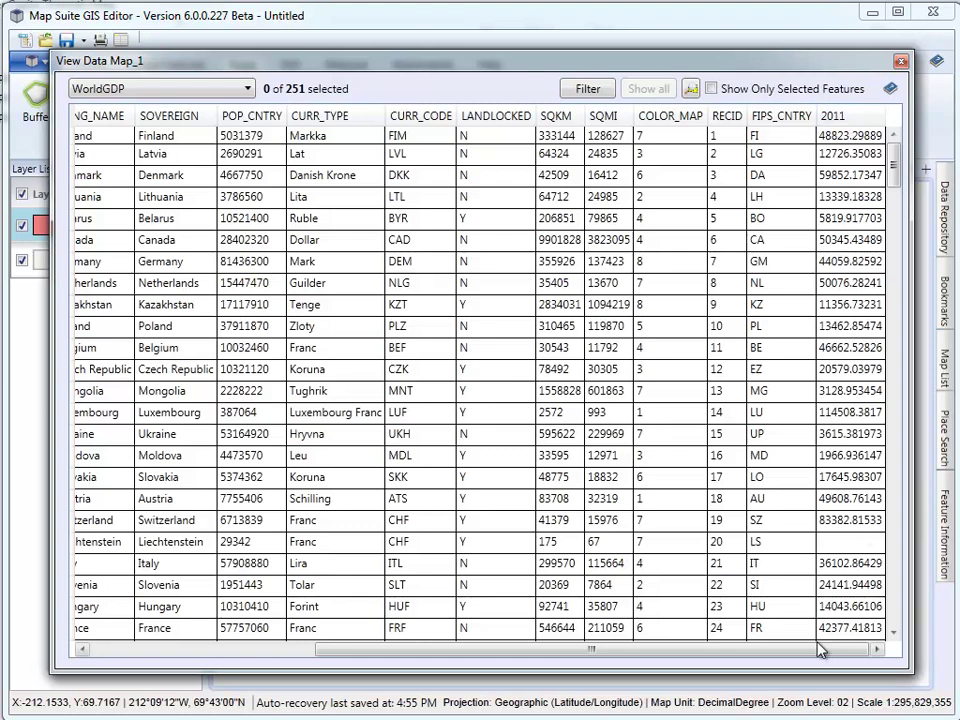
drag(667, 656, 776, 656)
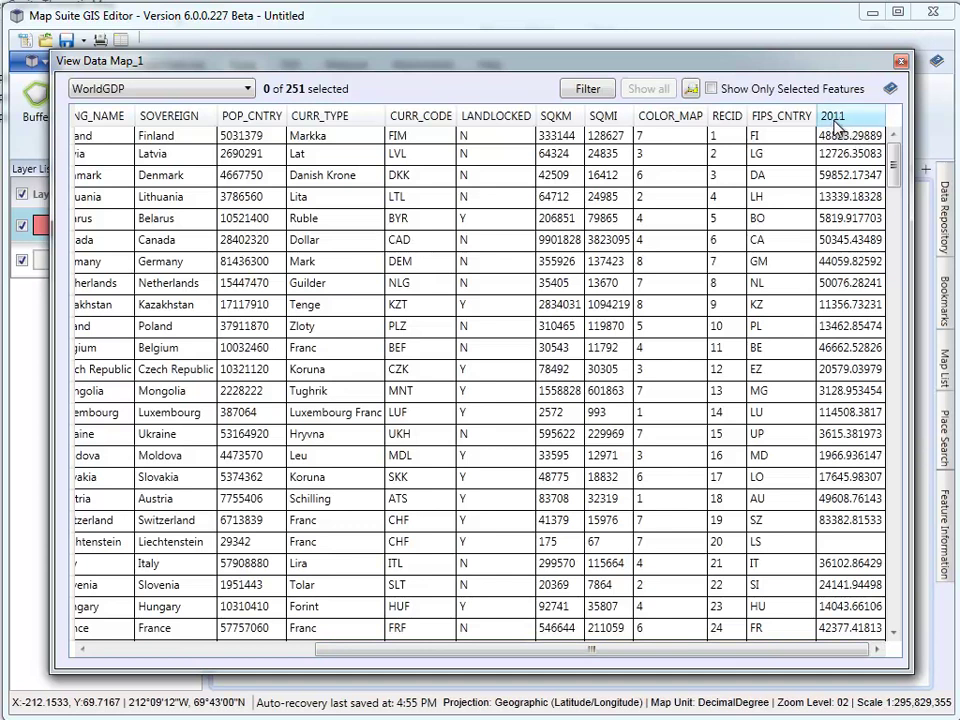
click(900, 61)
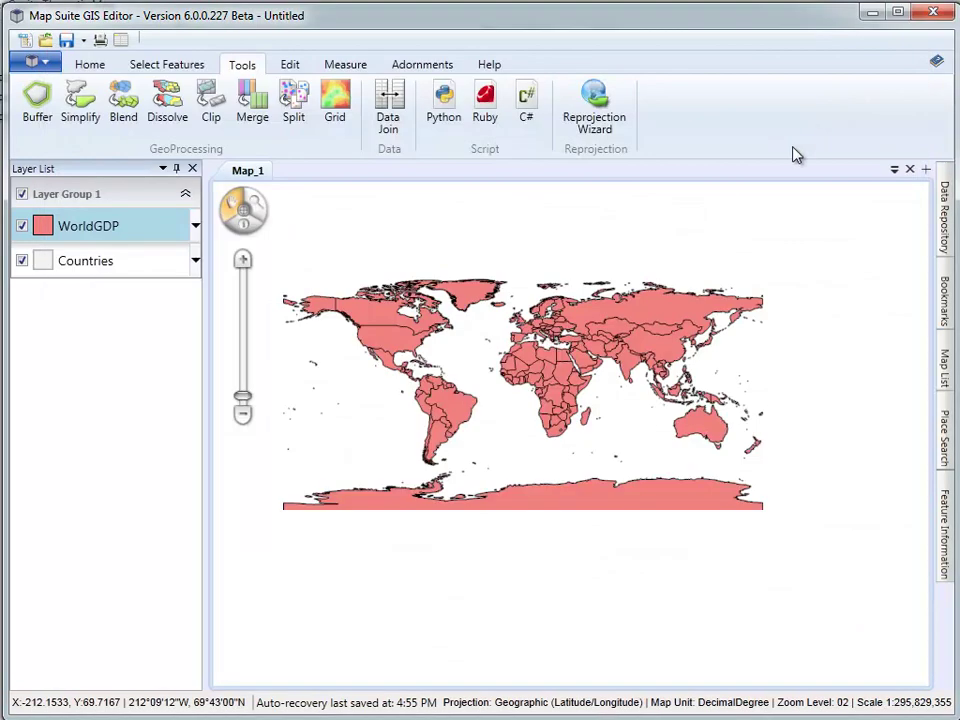
- Make WorldGDP the layer to edit and rename its 2011 column to 2011_GDP
click(289, 64)
click(103, 119)
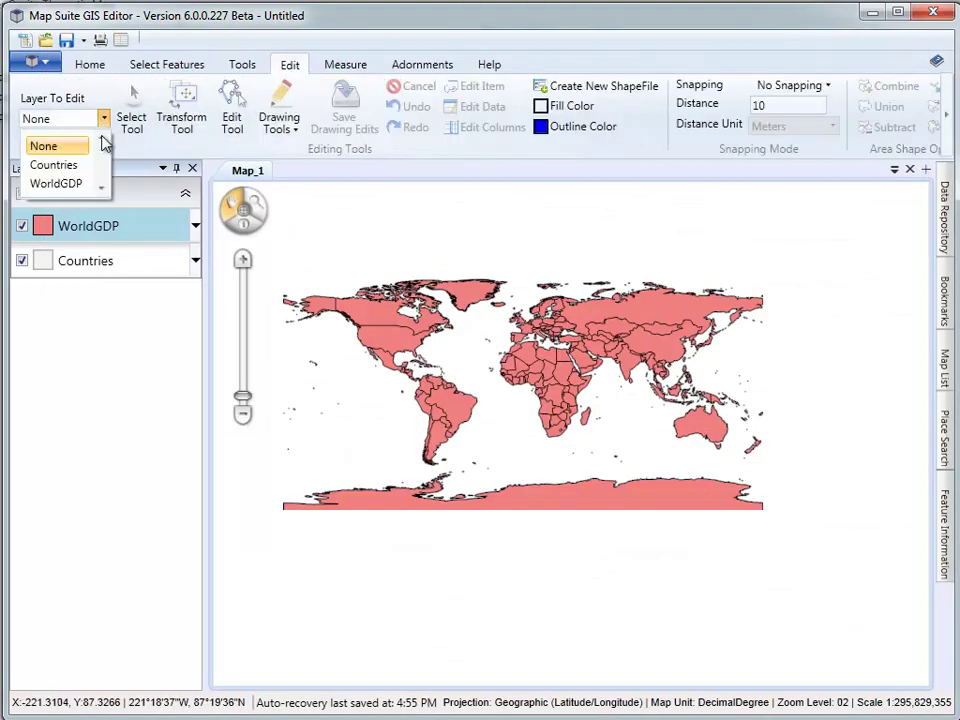
click(55, 184)
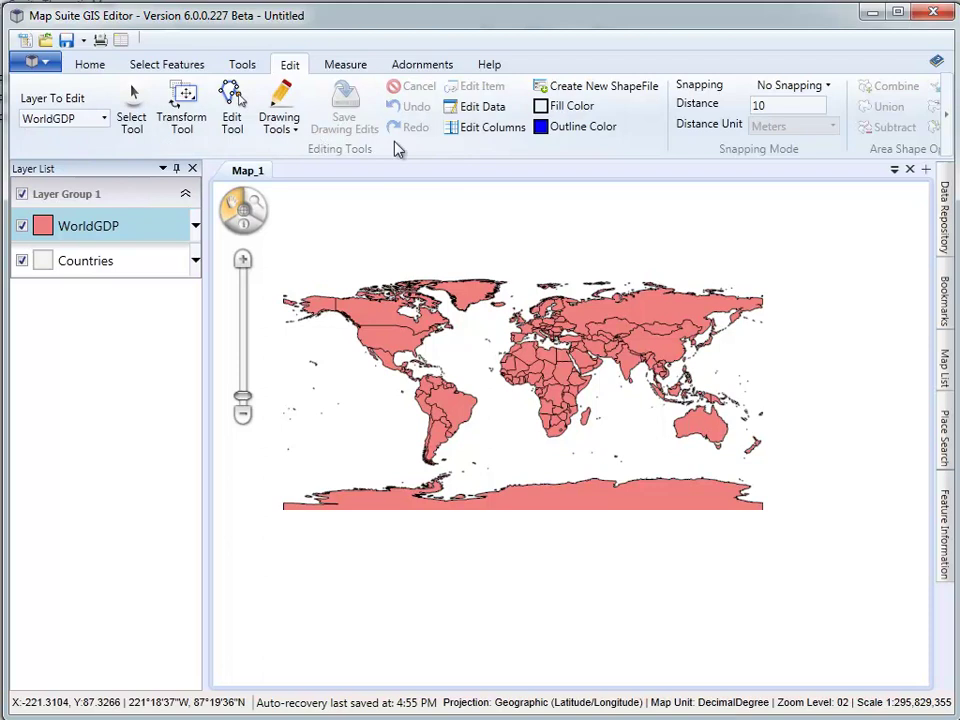
click(484, 136)
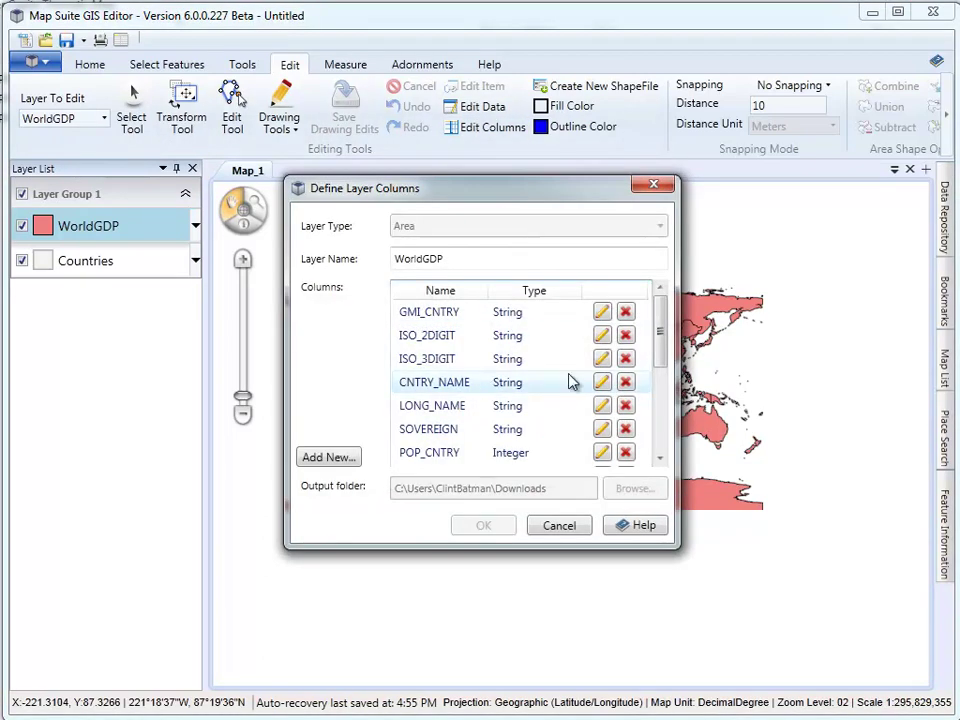
drag(668, 341, 660, 415)
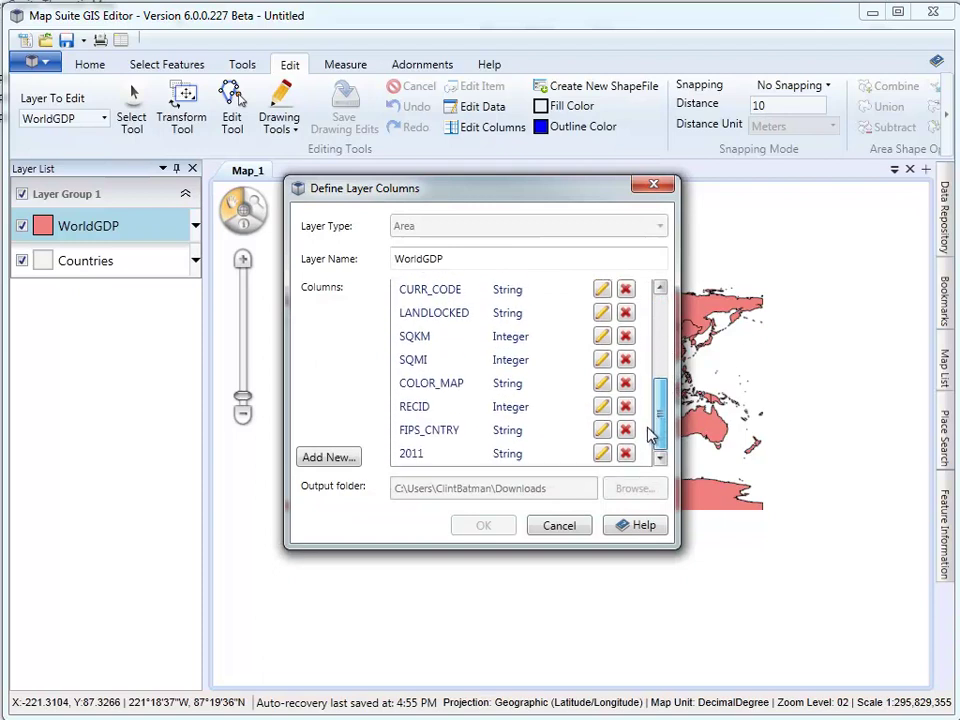
click(601, 454)
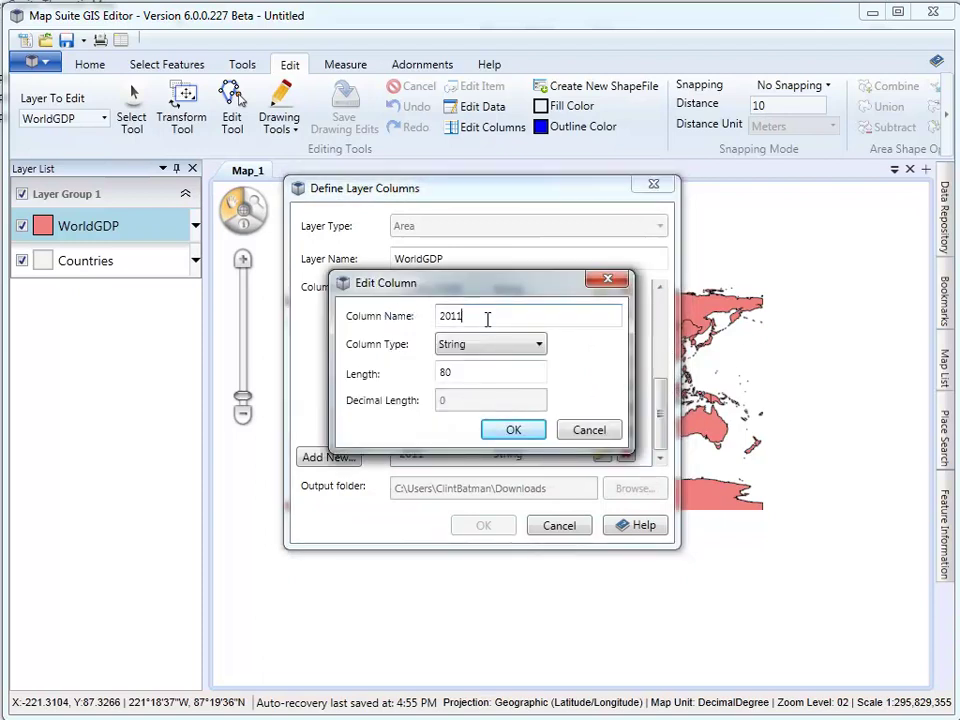
text(_GDP)
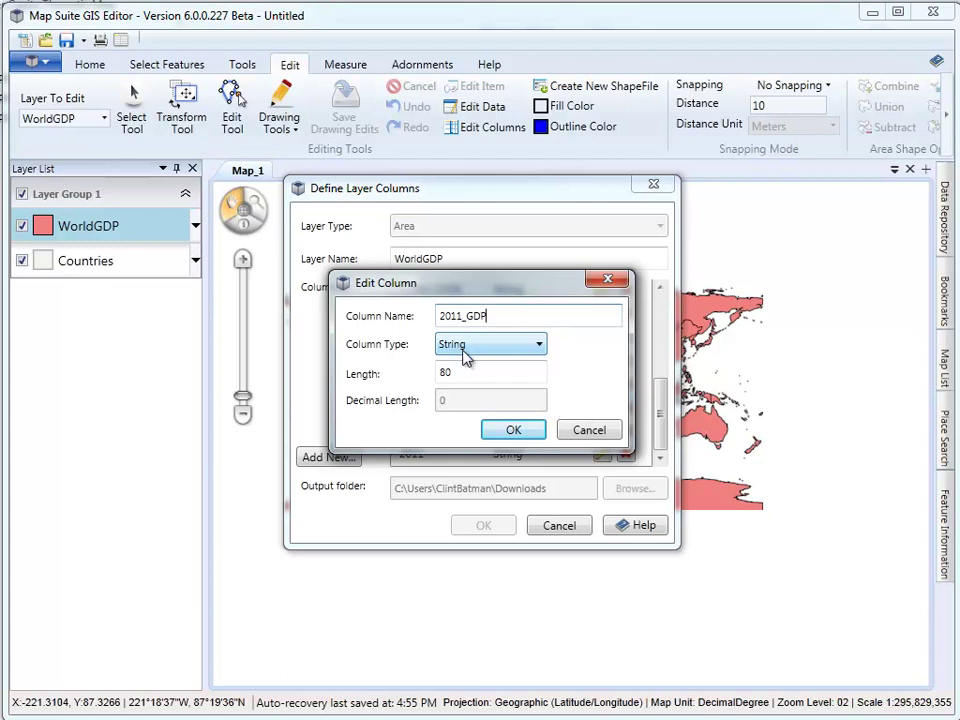
- Set the 2011_GDP column's type to Double with a decimal length of 2, and save the column changes to the file
click(467, 357)
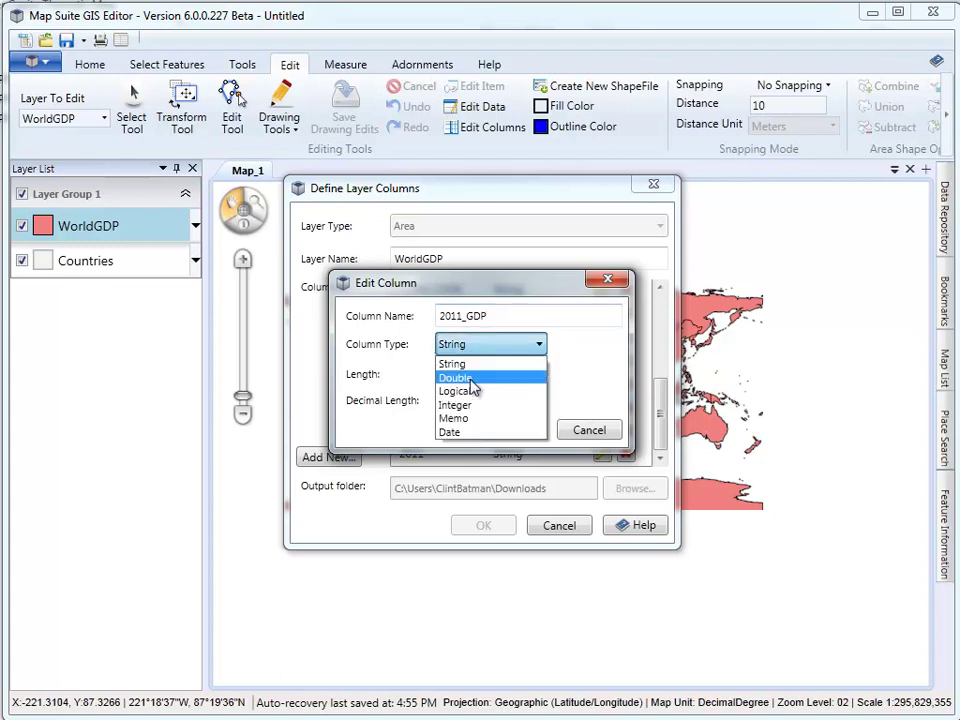
click(472, 388)
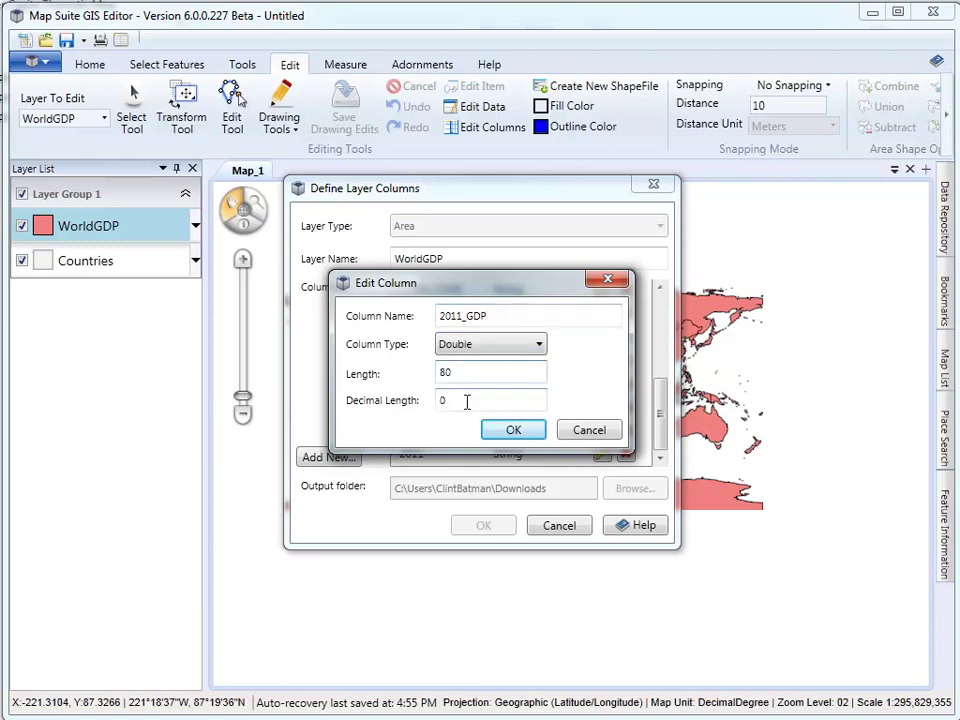
click(482, 373)
click(441, 400)
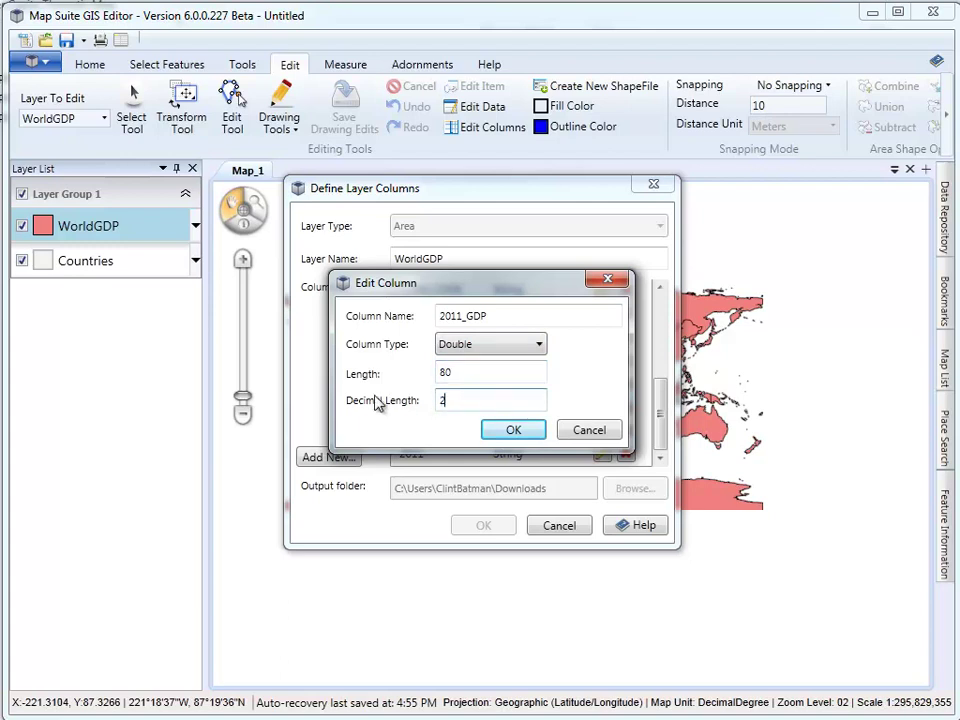
click(502, 432)
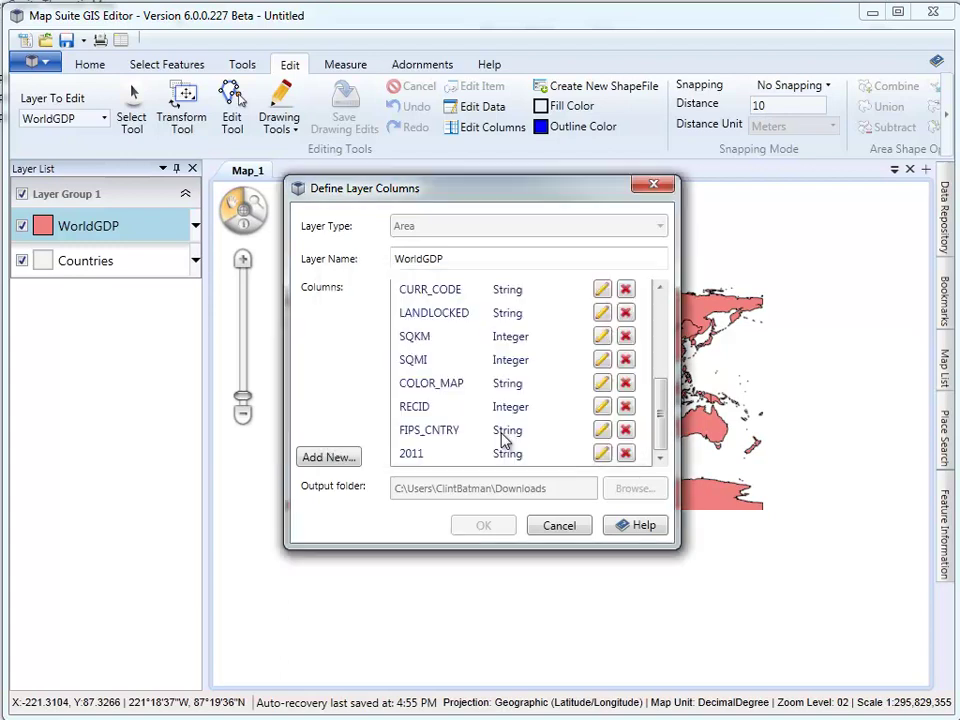
click(483, 525)
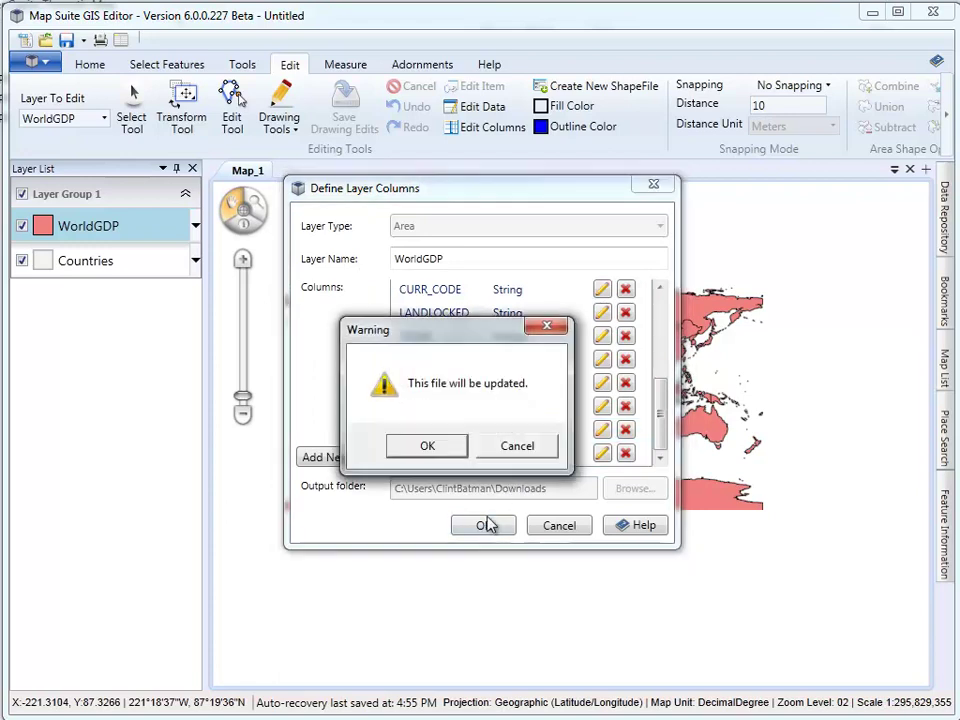
click(426, 445)
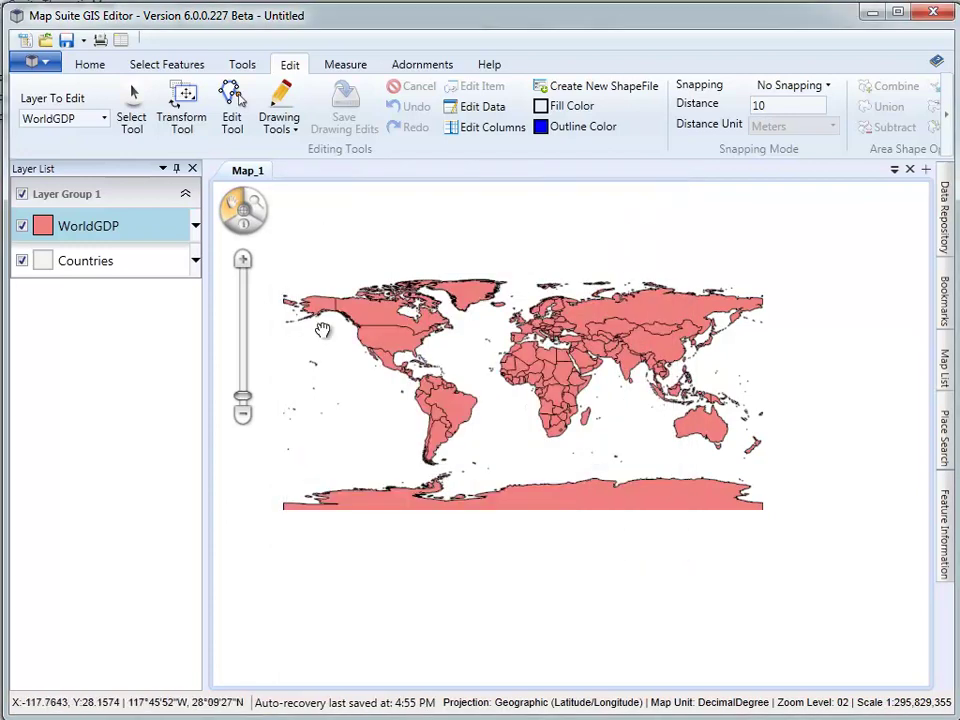
- Review the 2011_GDP values in the WorldGDP layer's attribute data, then close the data view
right_click(55, 230)
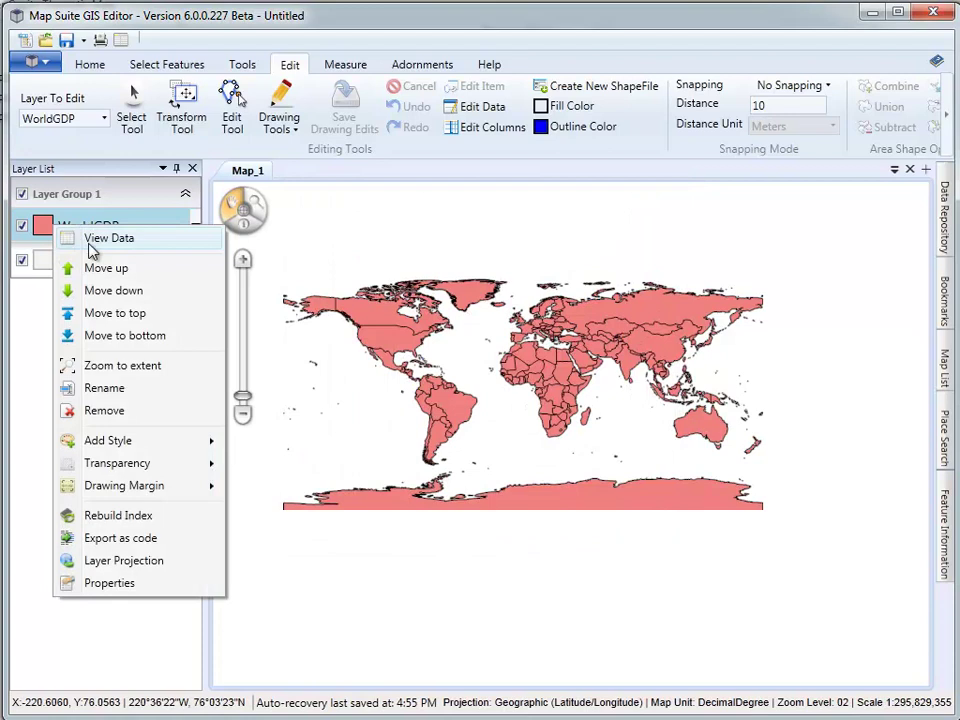
click(150, 247)
drag(403, 649, 676, 666)
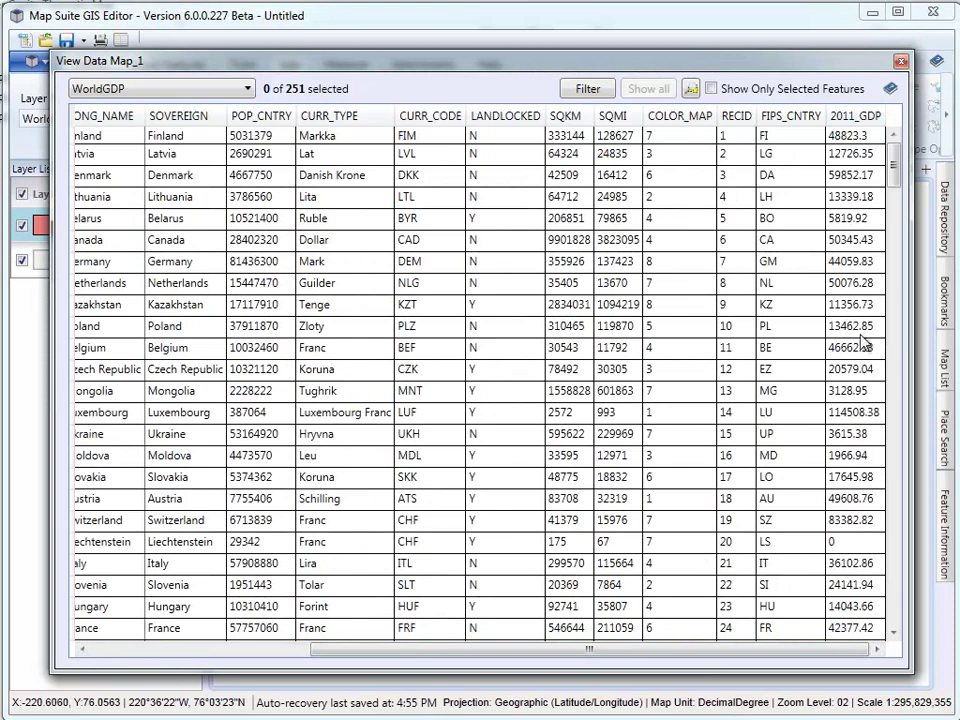
scroll(862, 343, down, 4)
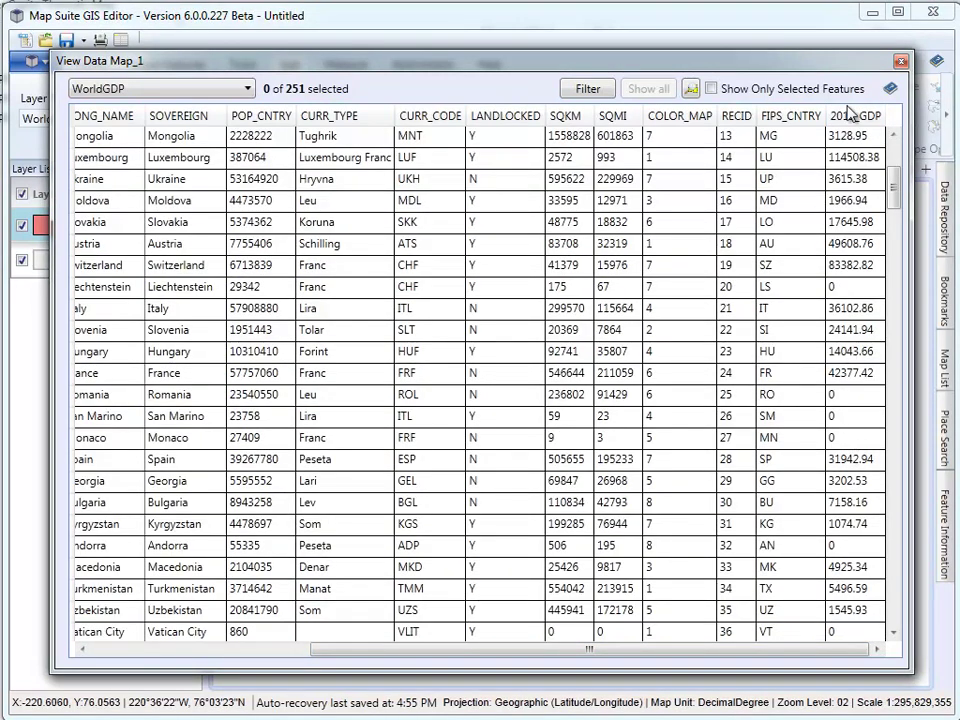
drag(796, 70, 774, 84)
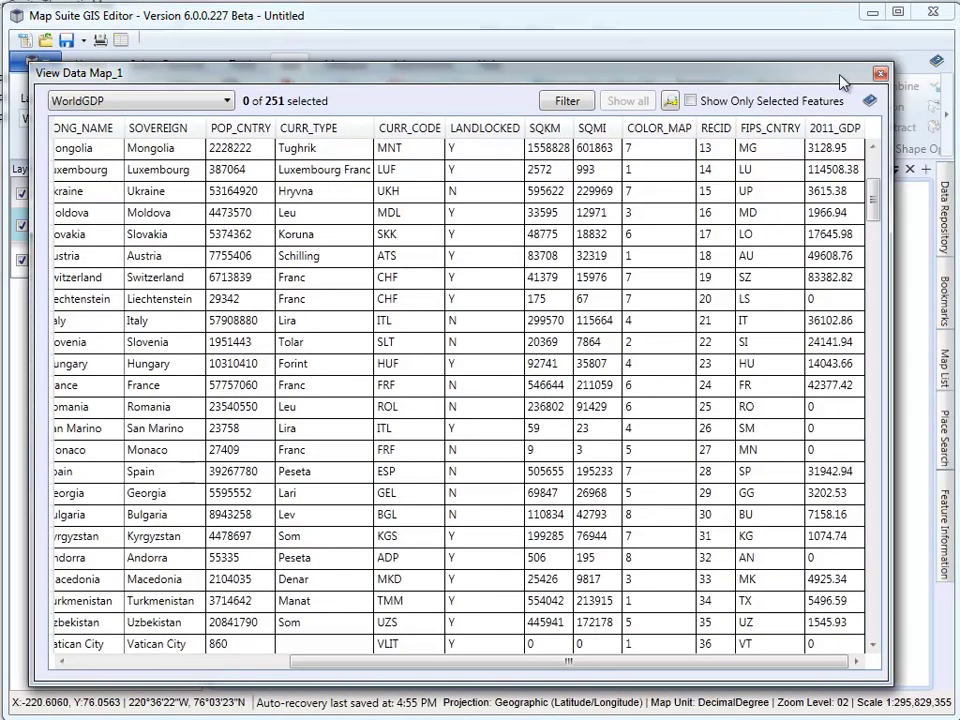
click(879, 75)
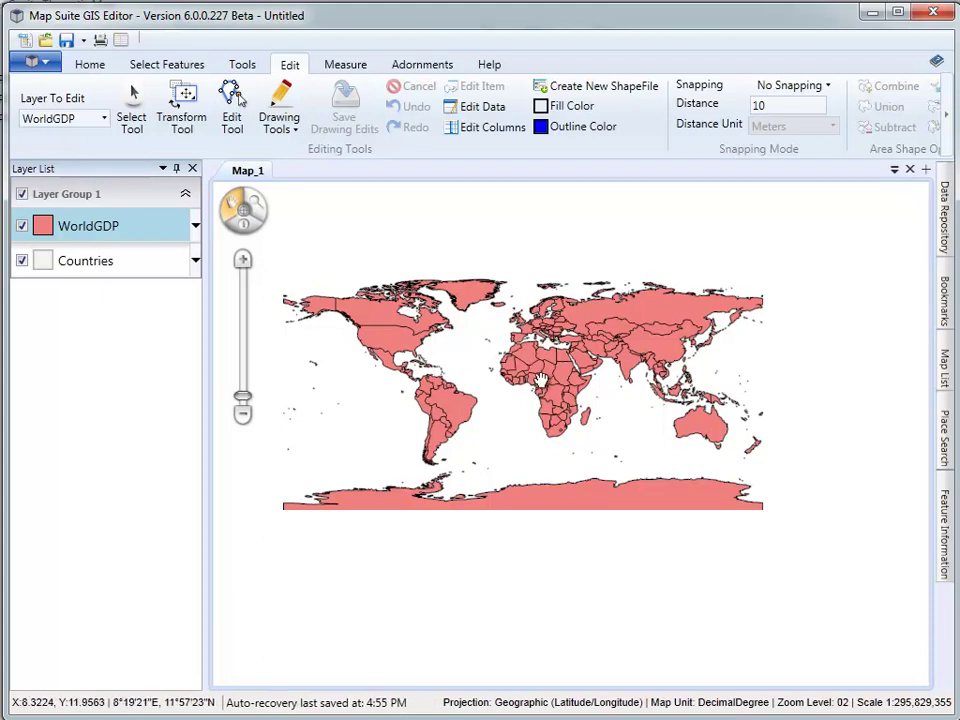
- Remove the original Countries layer from the map, leaving the WorldGDP layer
drag(541, 382, 546, 370)
right_click(97, 263)
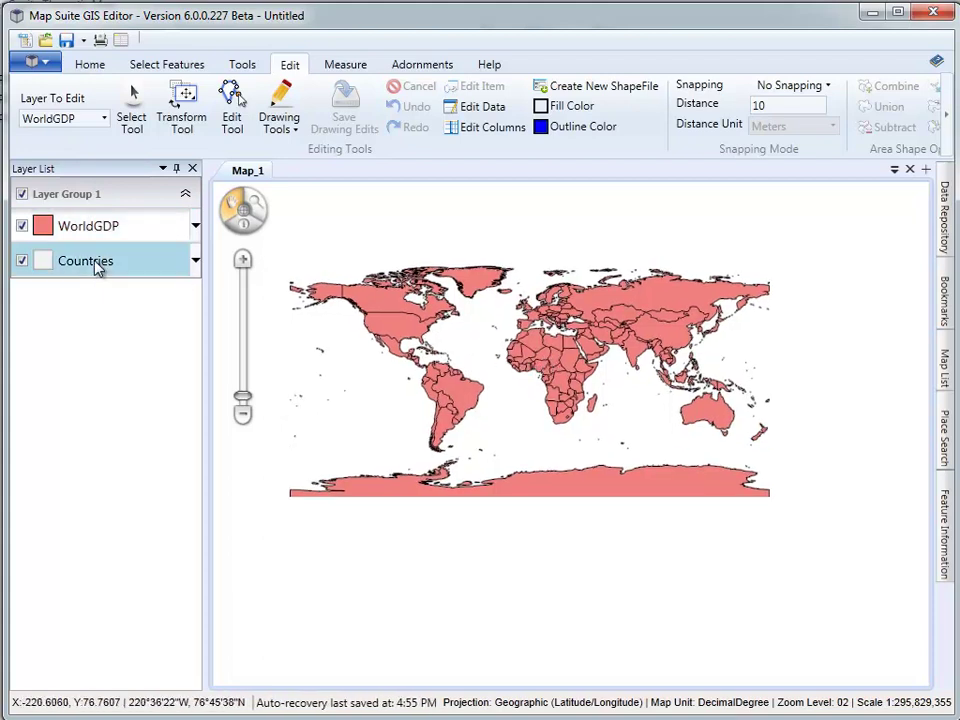
click(141, 447)
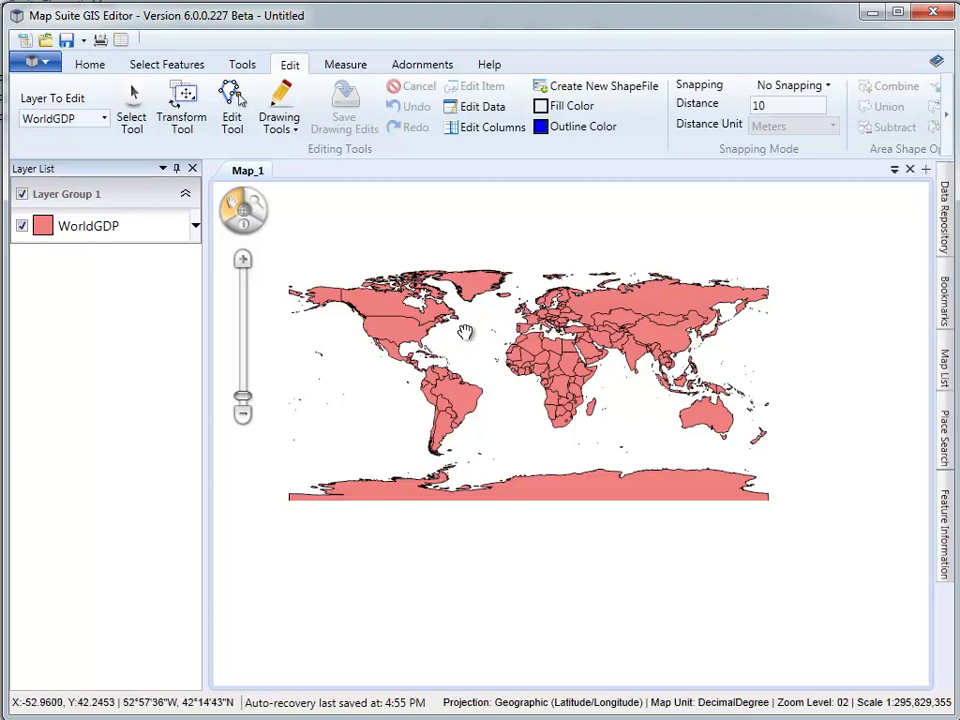
drag(479, 349, 482, 351)
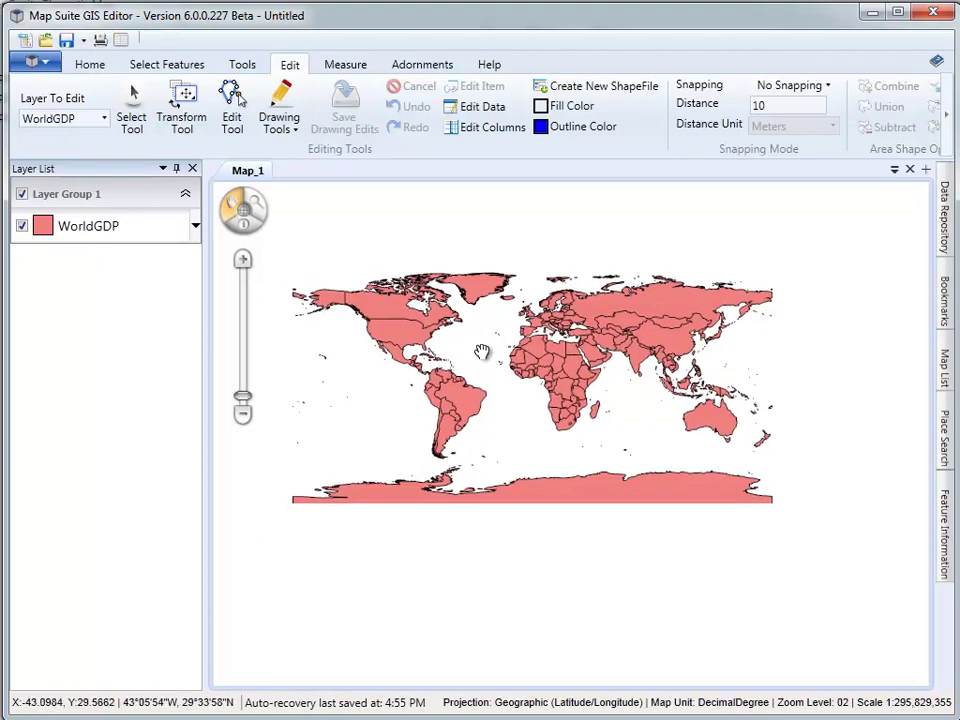